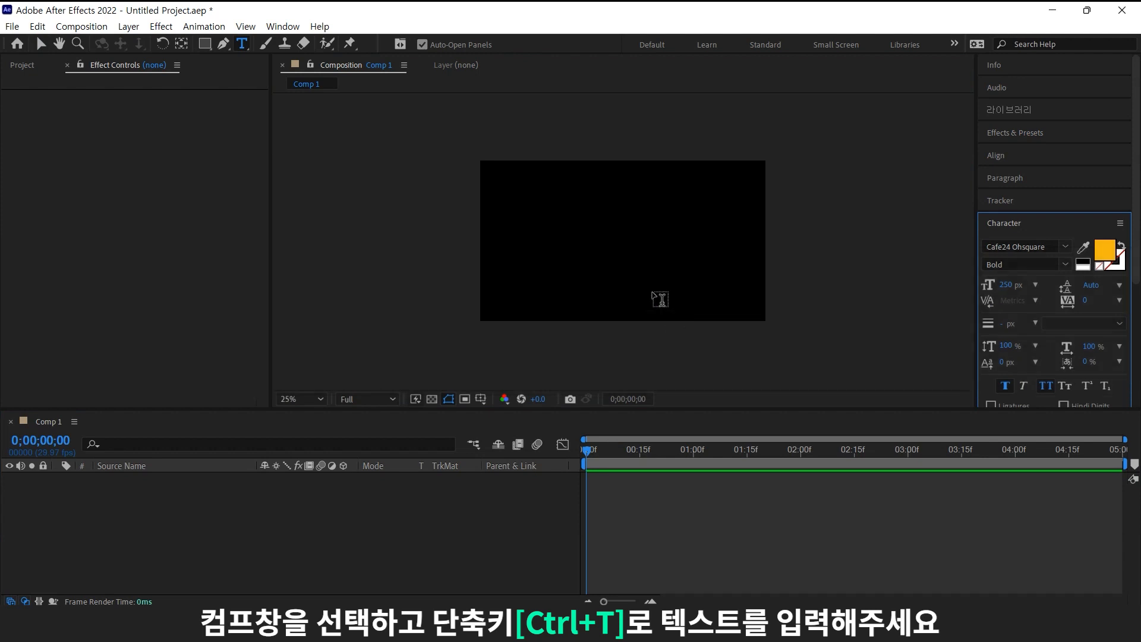
Create a text layer reading "steel" and centre it horizontally and vertically in the composition.
{"action": "left_click", "coordinate": [563, 244]}
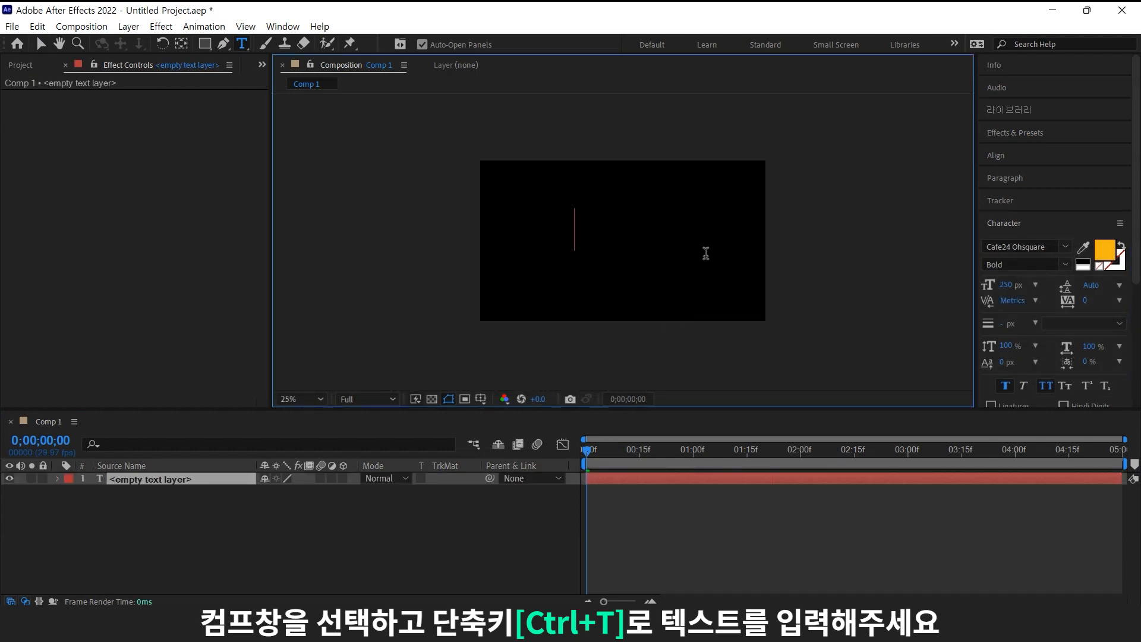
{"action": "type", "text": "steel"}
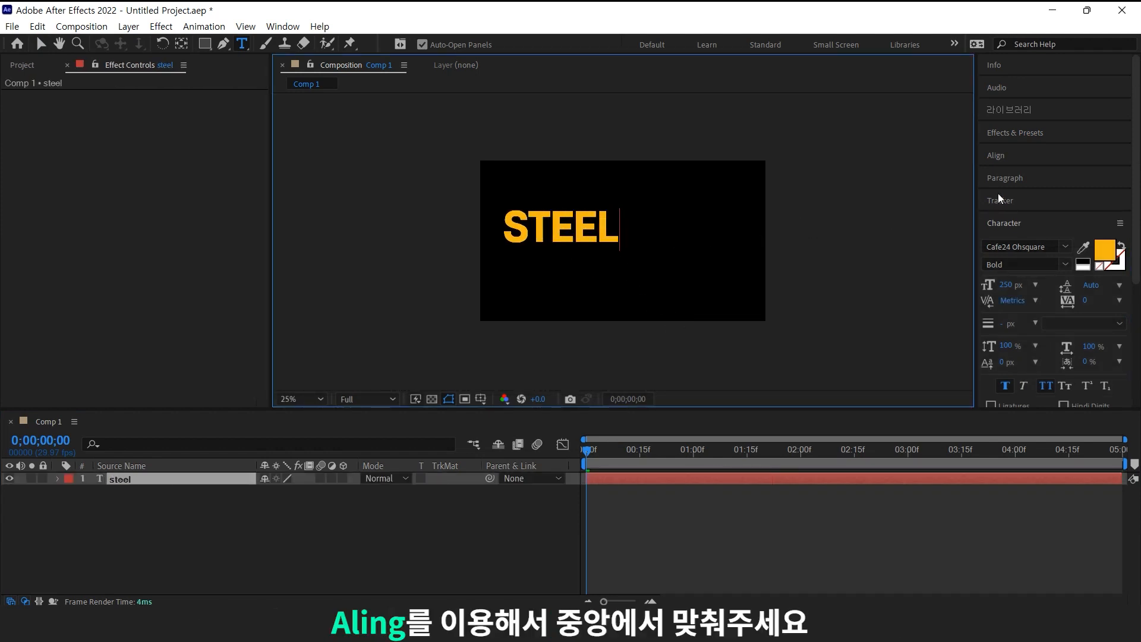
{"action": "left_click", "coordinate": [1008, 158]}
{"action": "left_click", "coordinate": [1018, 196]}
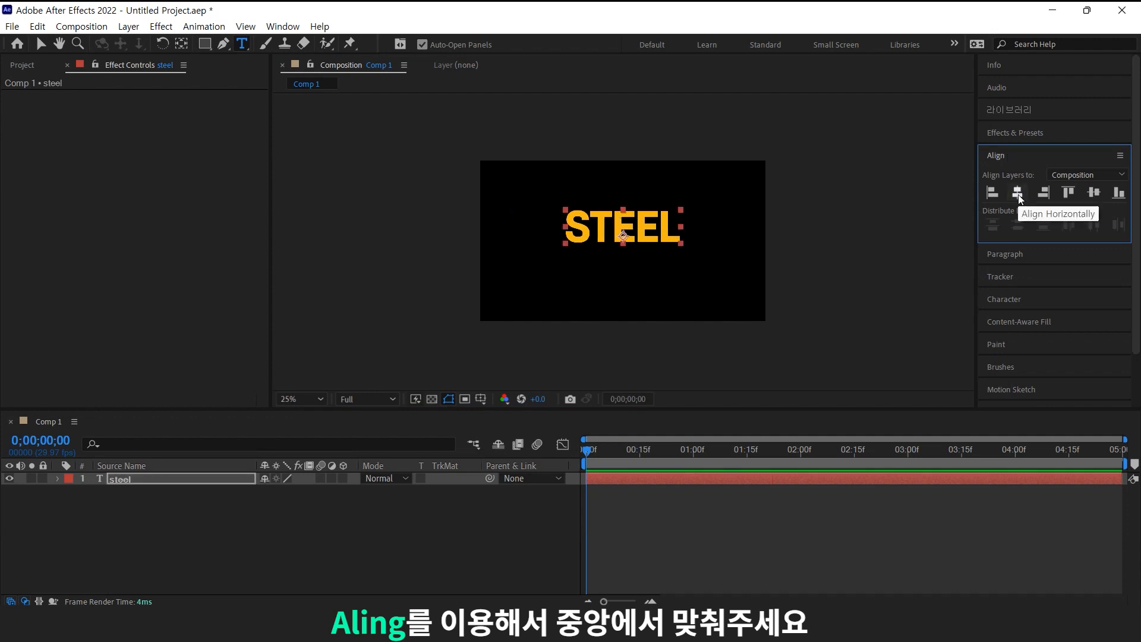
{"action": "left_click", "coordinate": [1096, 195]}
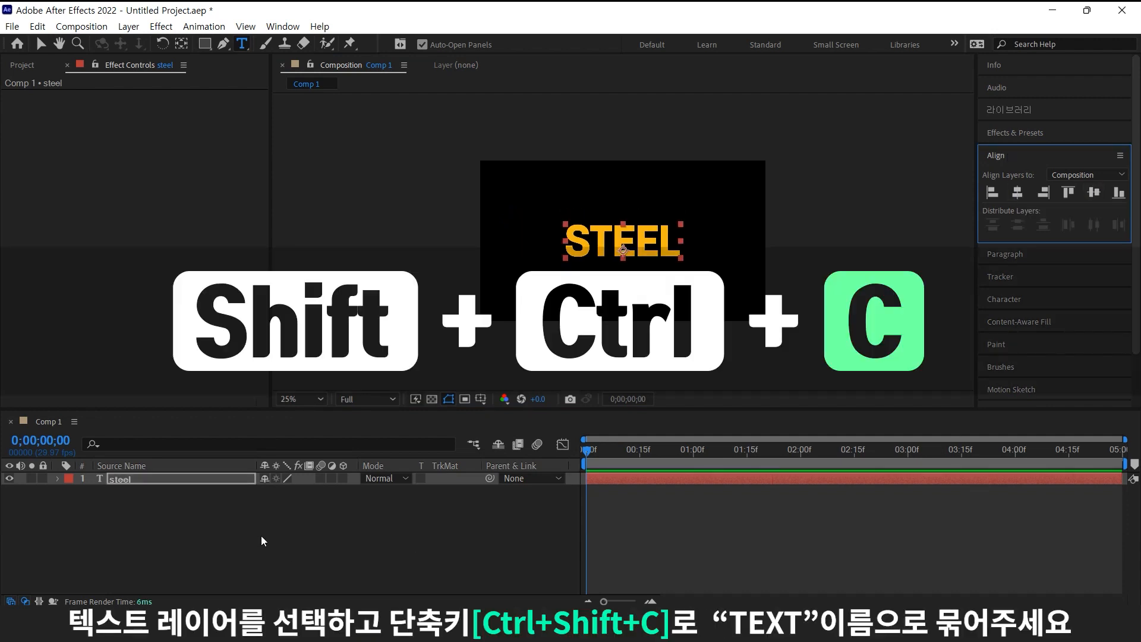
Pre-compose the steel text layer into a new composition named "text".
{"action": "left_click", "coordinate": [238, 478]}
{"action": "key", "text": "ctrl+shift+c"}
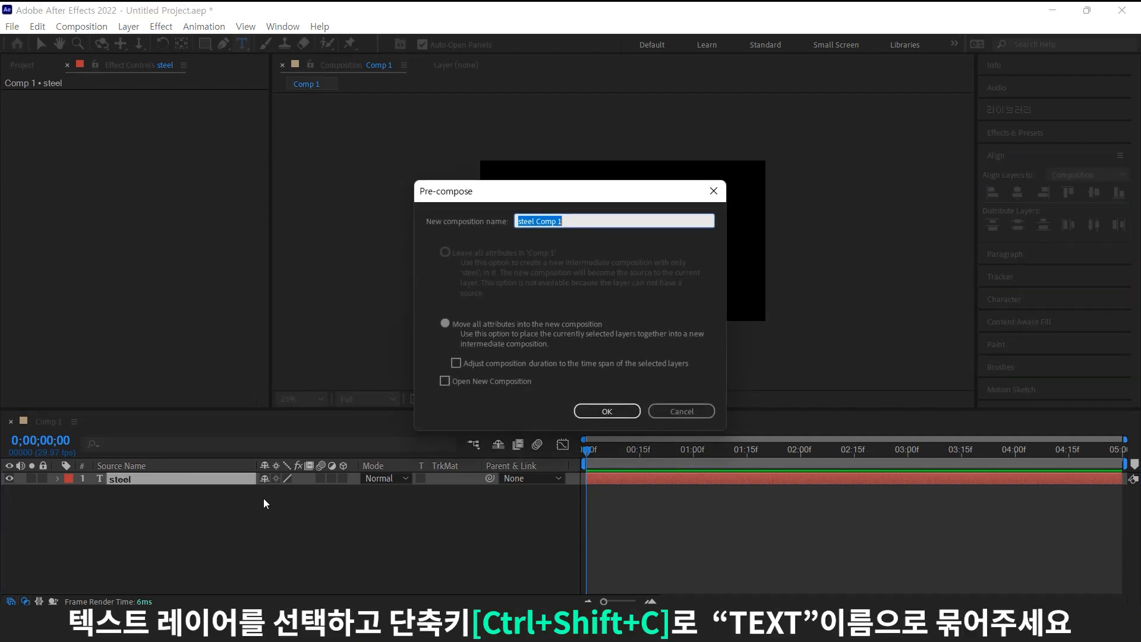
{"action": "type", "text": "text"}
{"action": "left_click", "coordinate": [606, 410]}
Find the CC Light Sweep effect and apply it to the text layer.
{"action": "key", "text": "ctrl+5"}
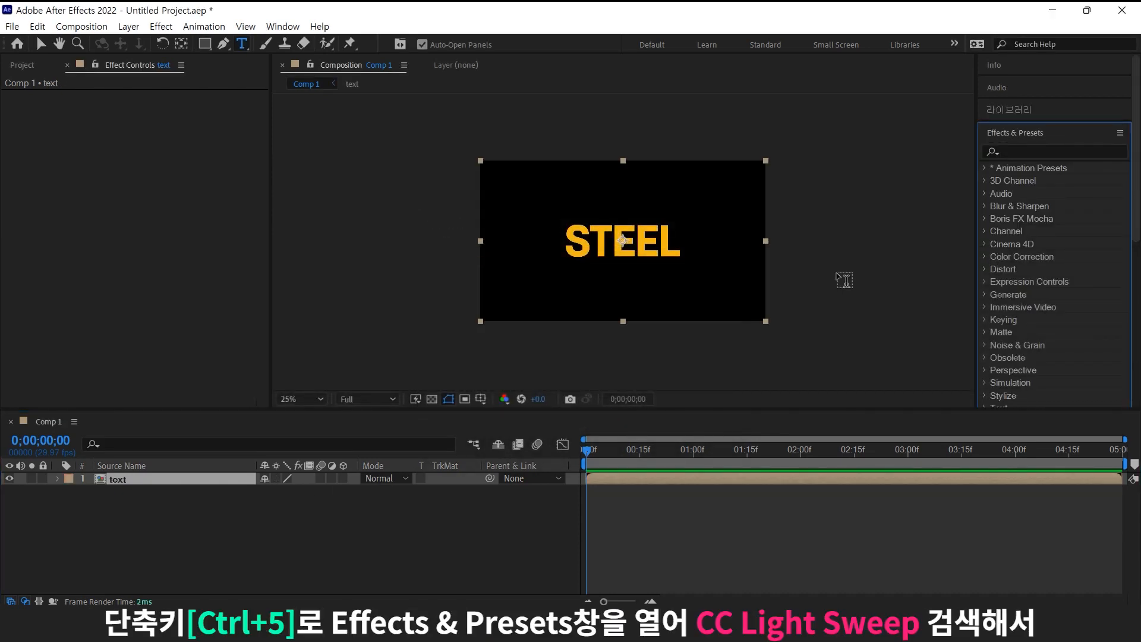
{"action": "type", "text": "lig"}
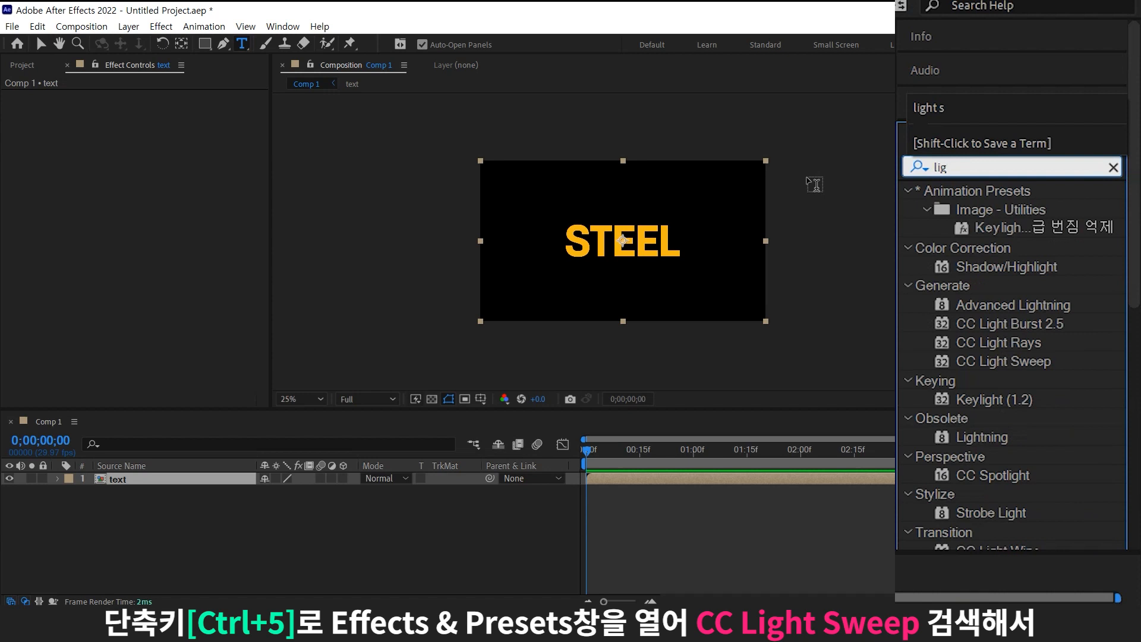
{"action": "type", "text": "ht s"}
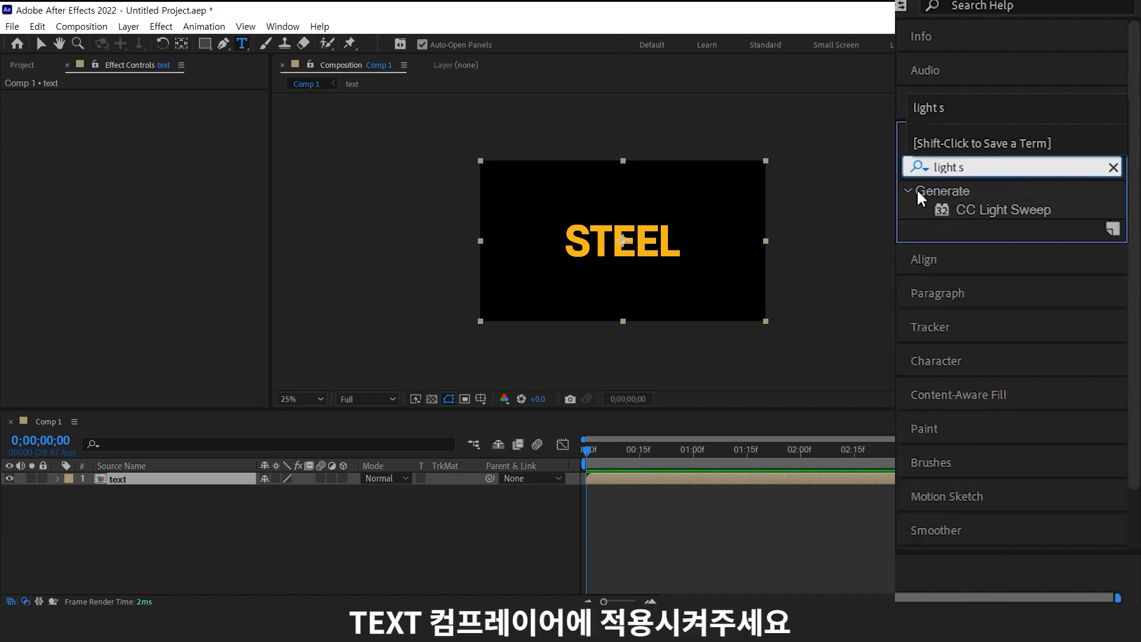
{"action": "left_click", "coordinate": [1030, 181]}
{"action": "left_click_drag", "start_coordinate": [1031, 186], "coordinate": [117, 482]}
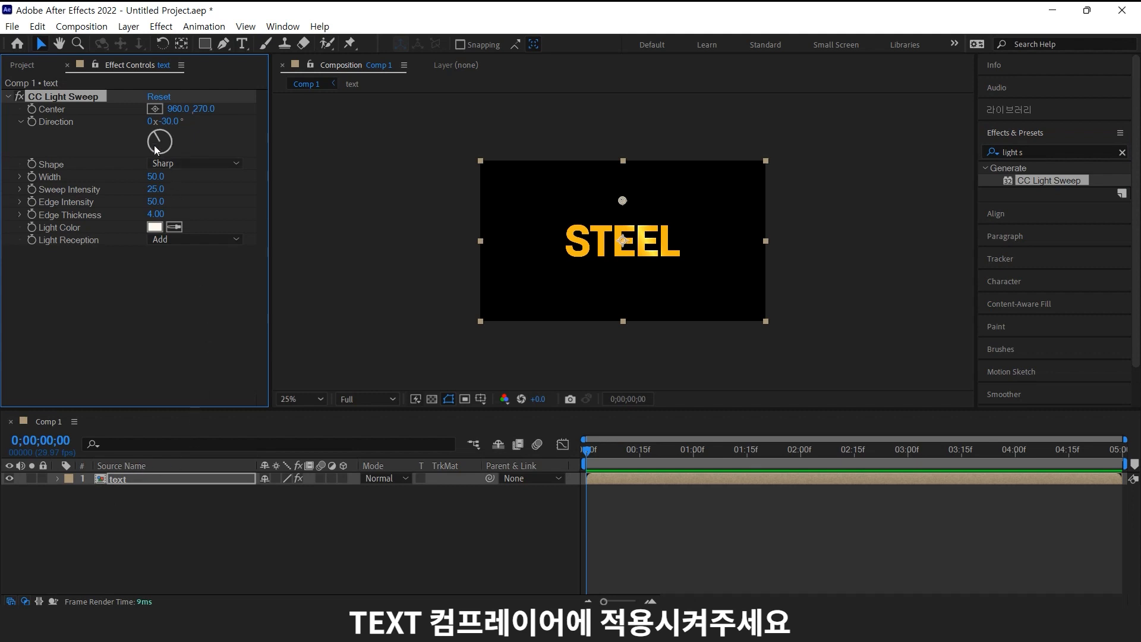
Set the CC Light Sweep Direction to 0° and its Width to 2000.
{"action": "left_click_drag", "start_coordinate": [156, 133], "coordinate": [160, 123]}
{"action": "left_click", "coordinate": [239, 236]}
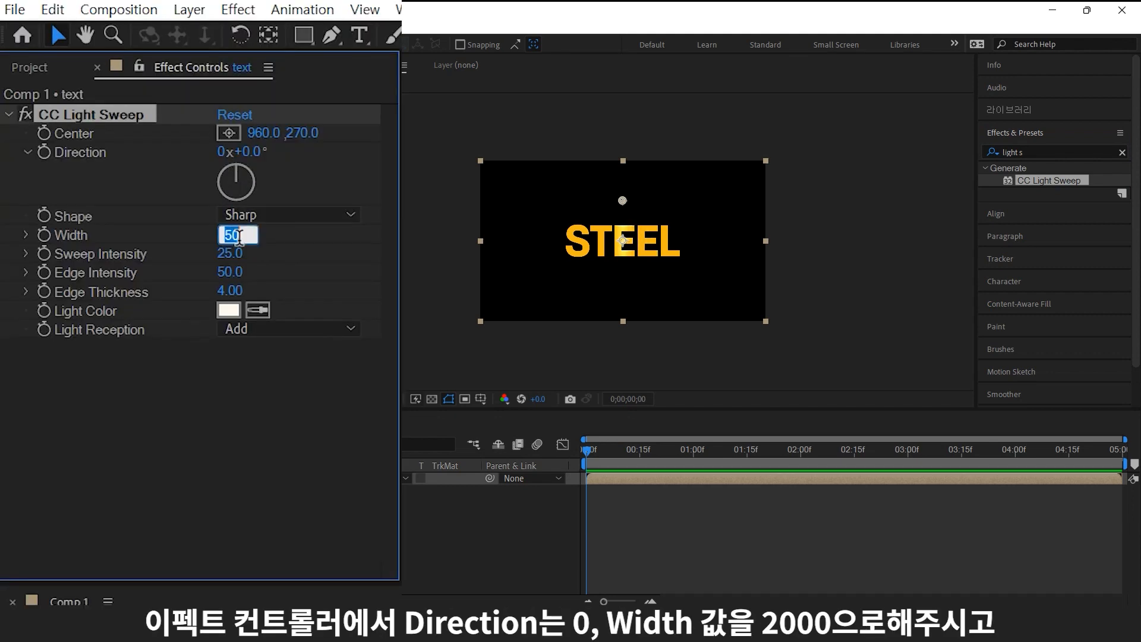
{"action": "type", "text": "2000"}
{"action": "key", "text": "Return"}
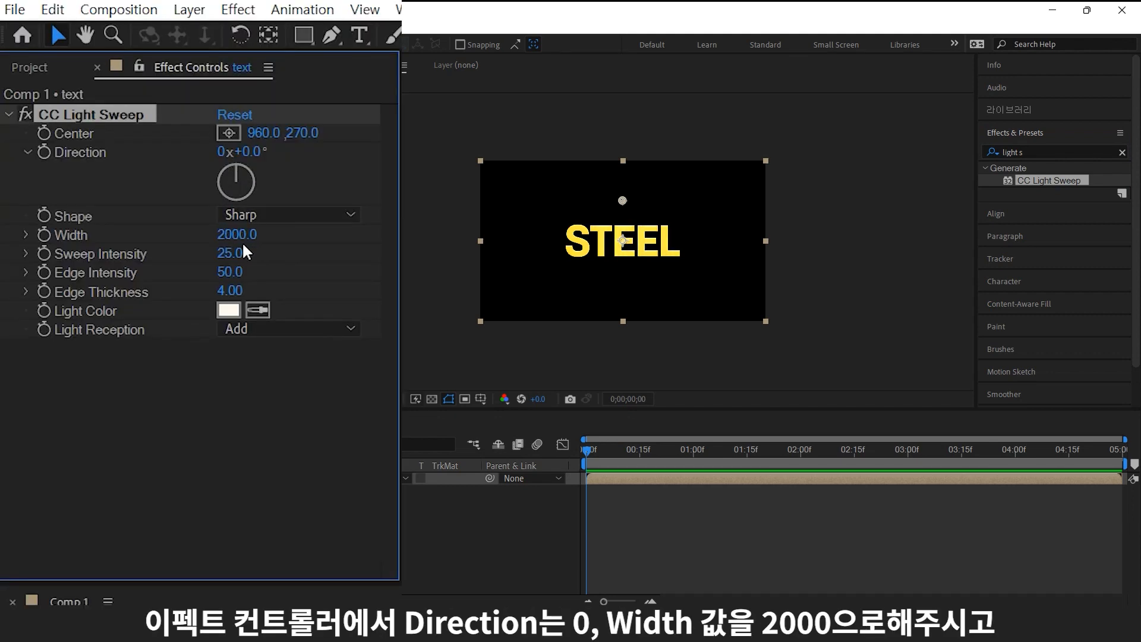
Set the CC Light Sweep's Sweep Intensity to 0 and Edge Thickness to 3.
{"action": "scroll", "coordinate": [461, 198], "scroll_direction": "up", "scroll_amount": 2}
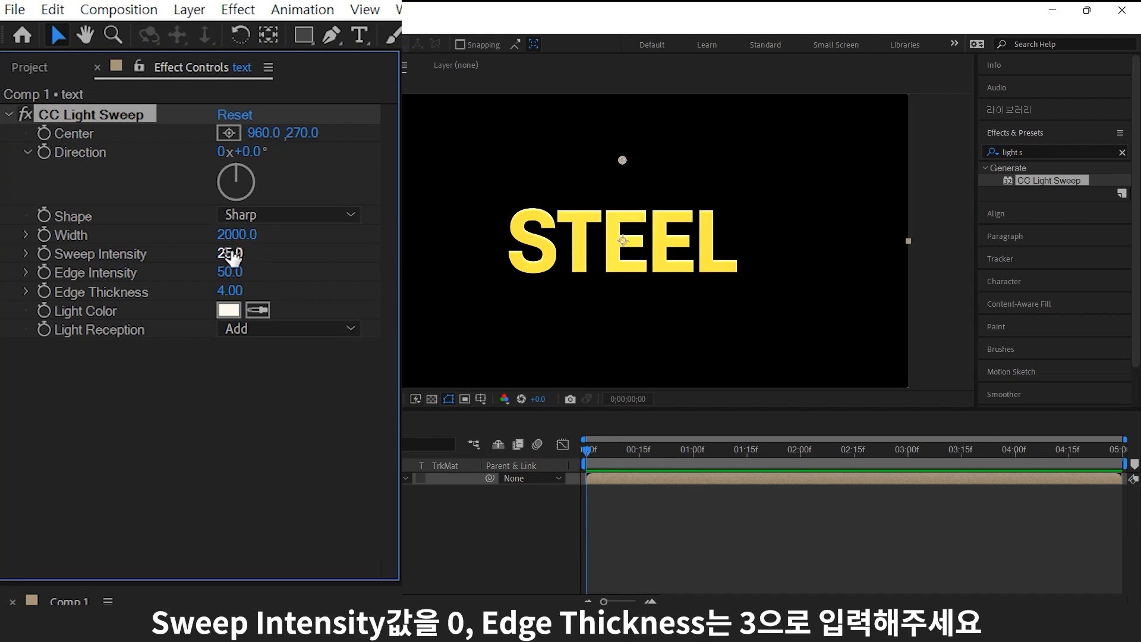
{"action": "left_click_drag", "start_coordinate": [234, 256], "coordinate": [21, 285]}
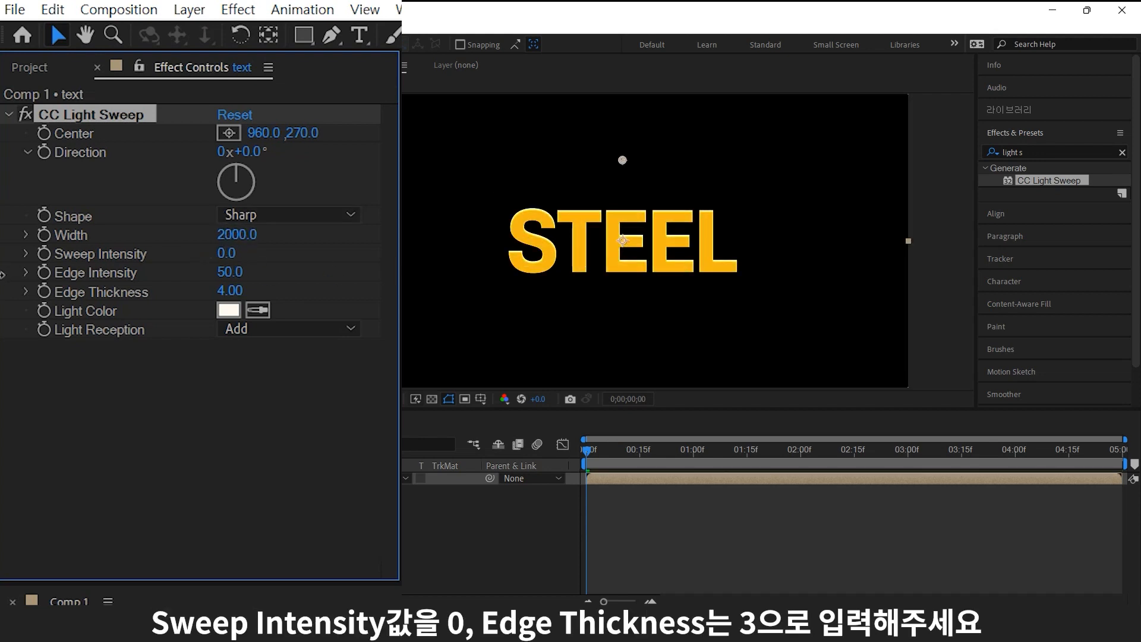
{"action": "left_click", "coordinate": [235, 291]}
{"action": "type", "text": "3"}
{"action": "key", "text": "Return"}
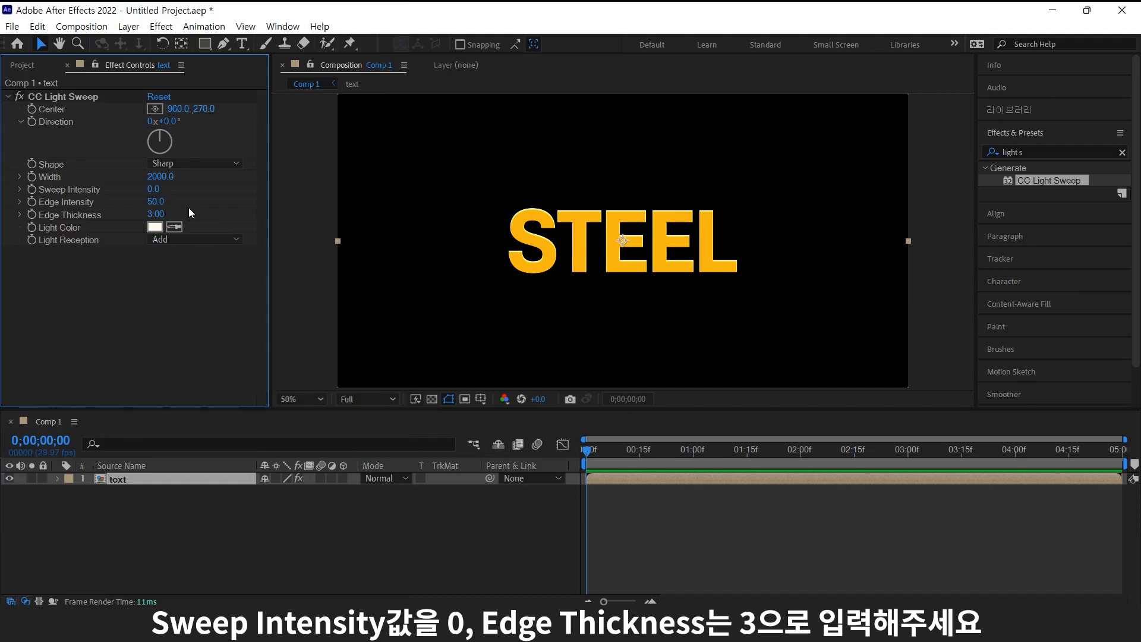
Find the Drop Shadow effect and apply it to the text layer.
{"action": "left_click", "coordinate": [1010, 152]}
{"action": "type", "text": "drop s"}
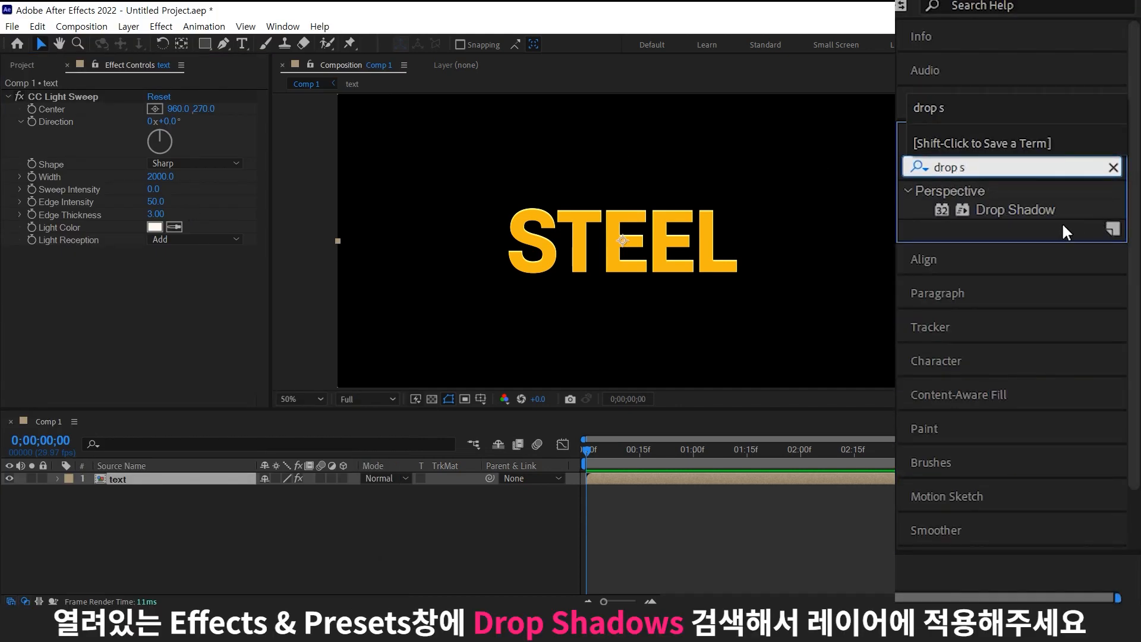
{"action": "left_click_drag", "start_coordinate": [1056, 180], "coordinate": [181, 309]}
Give the Drop Shadow a very dark red colour, 100% Opacity and a Direction of 180°.
{"action": "left_click", "coordinate": [155, 265]}
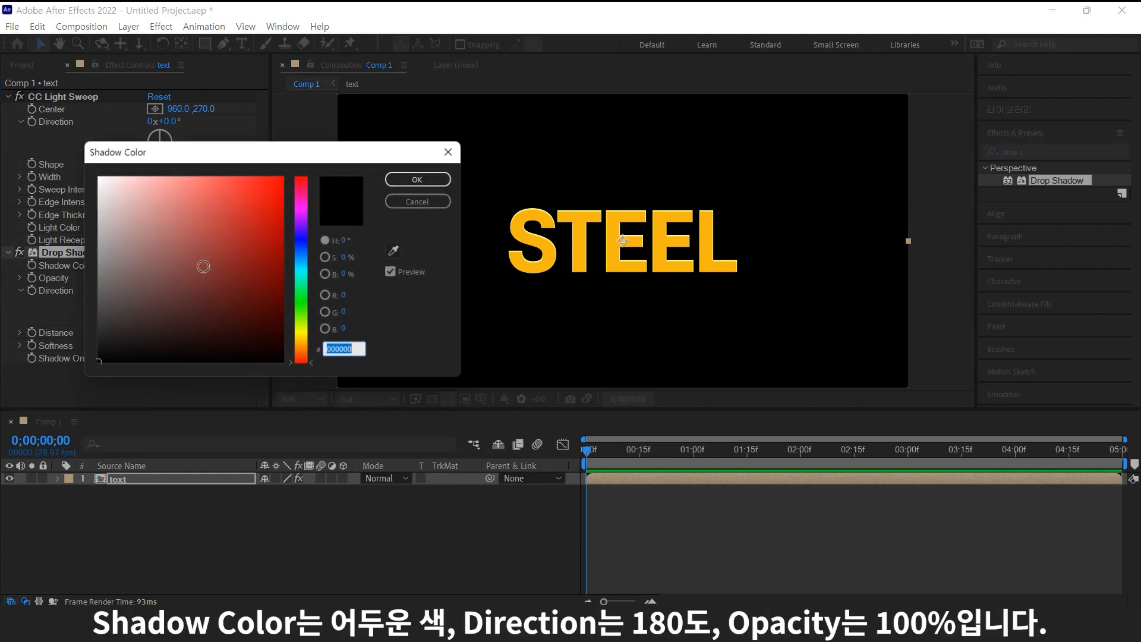
{"action": "left_click", "coordinate": [265, 328]}
{"action": "left_click", "coordinate": [420, 178]}
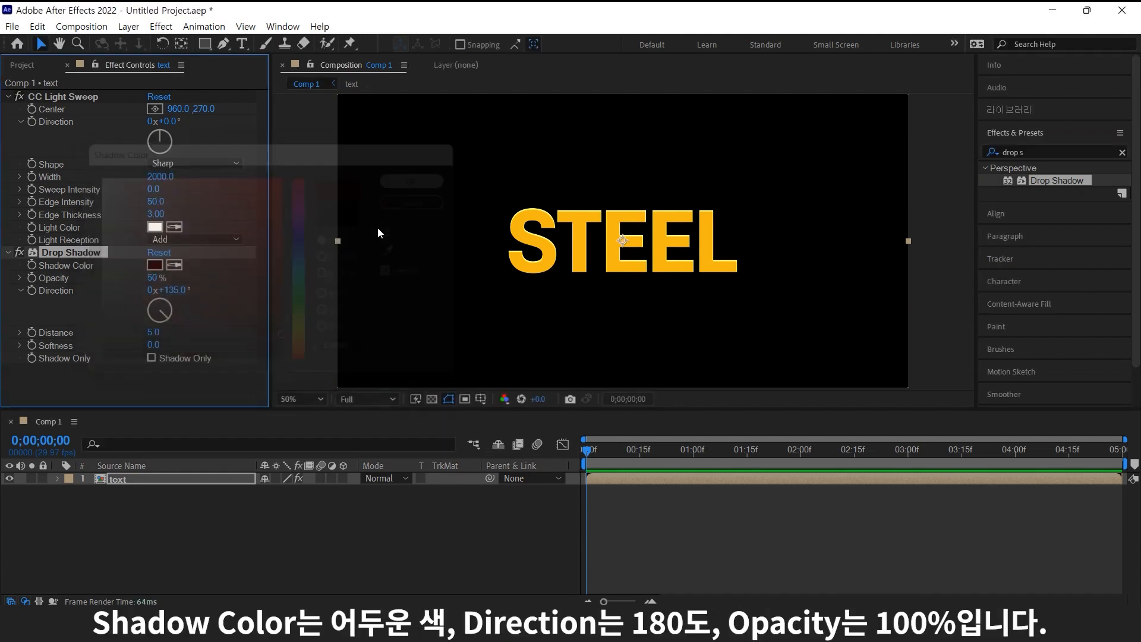
{"action": "left_click_drag", "start_coordinate": [154, 278], "coordinate": [260, 268]}
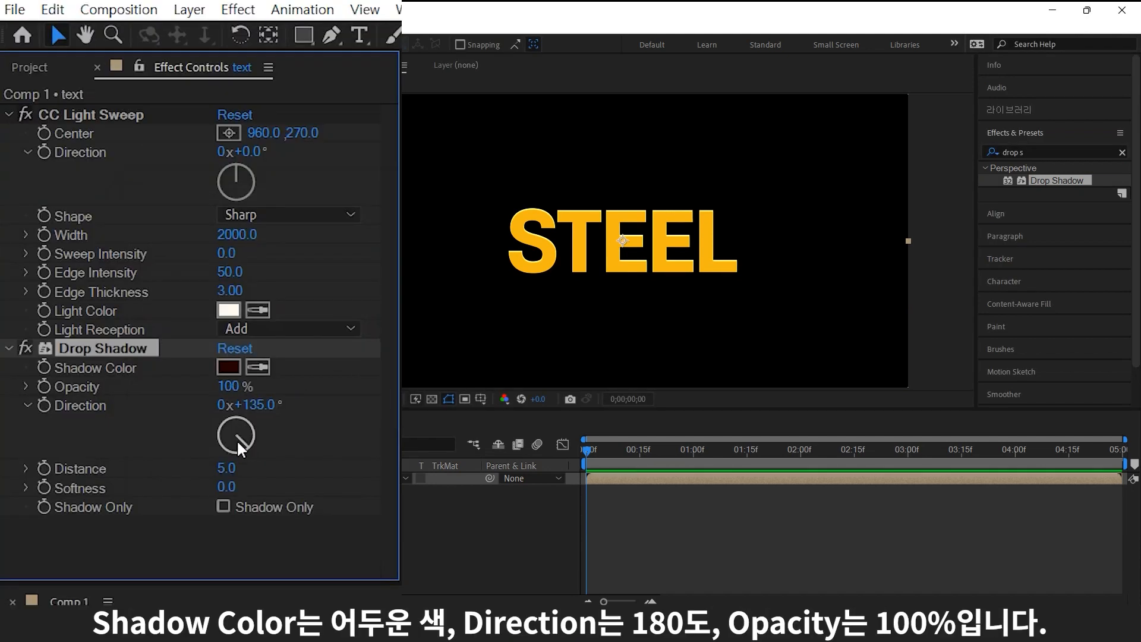
{"action": "left_click_drag", "start_coordinate": [160, 313], "coordinate": [163, 338]}
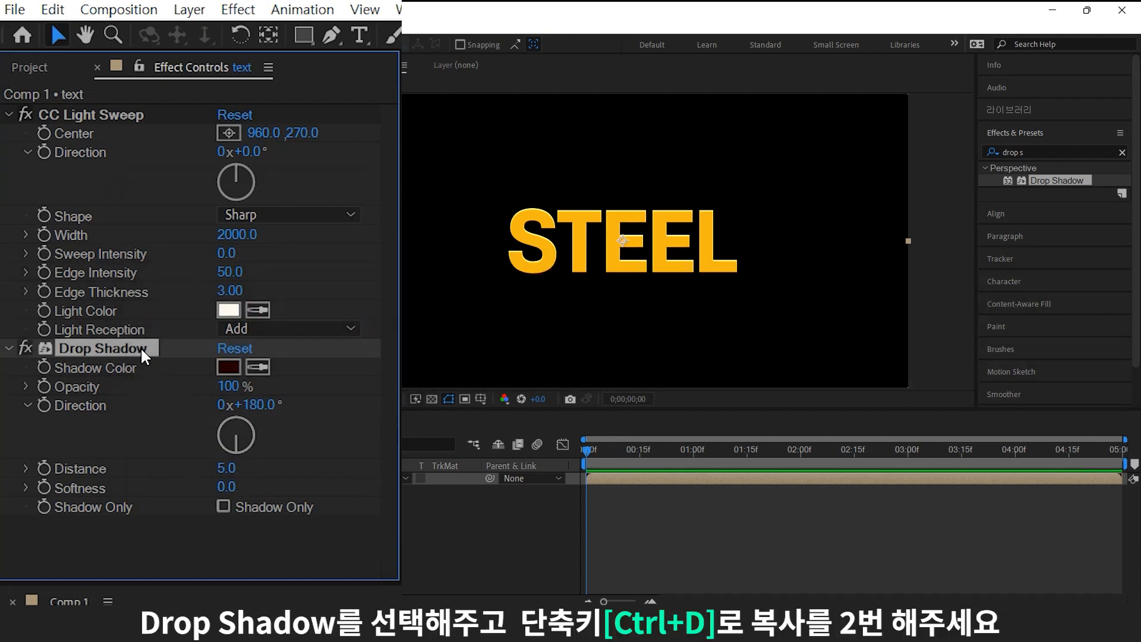
Duplicate the Drop Shadow effect twice on the text layer.
{"action": "key", "text": "ctrl+d"}
{"action": "scroll", "coordinate": [120, 437], "scroll_direction": "down", "scroll_amount": 3}
{"action": "key", "text": "ctrl+d"}
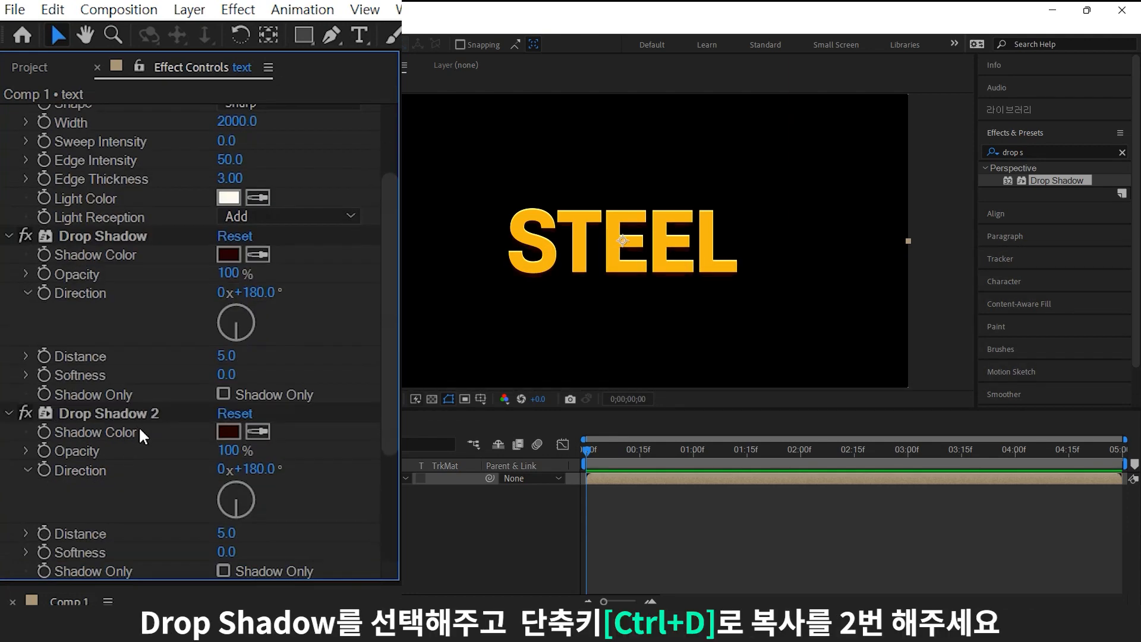
{"action": "scroll", "coordinate": [145, 446], "scroll_direction": "down", "scroll_amount": 3}
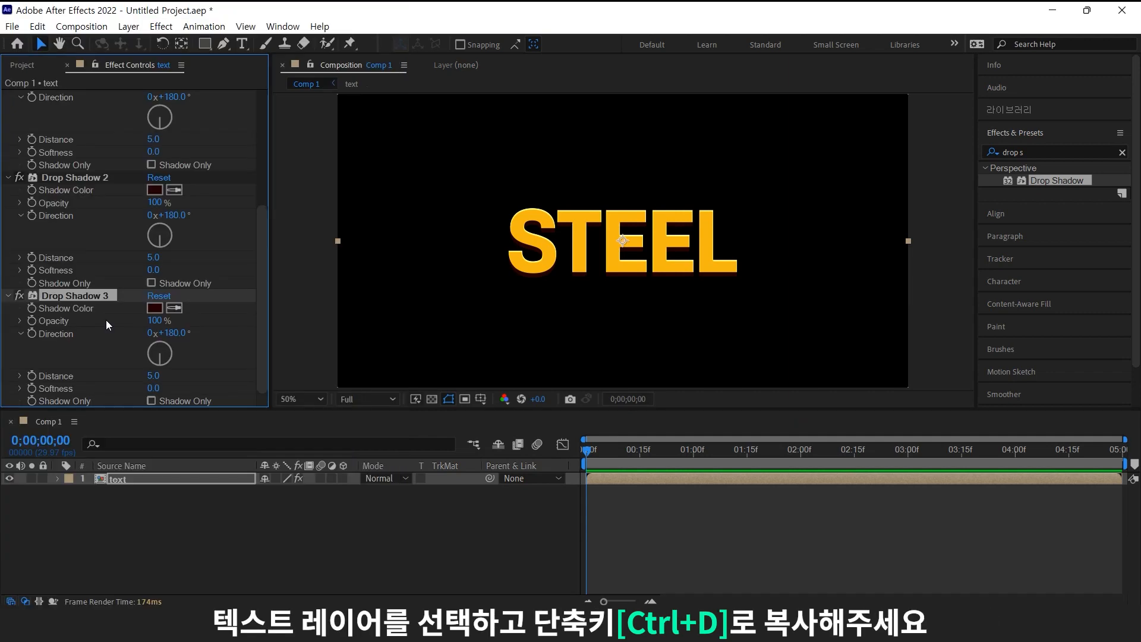
Duplicate the text layer and delete all effects from the copy.
{"action": "left_click", "coordinate": [149, 479]}
{"action": "key", "text": "ctrl+d"}
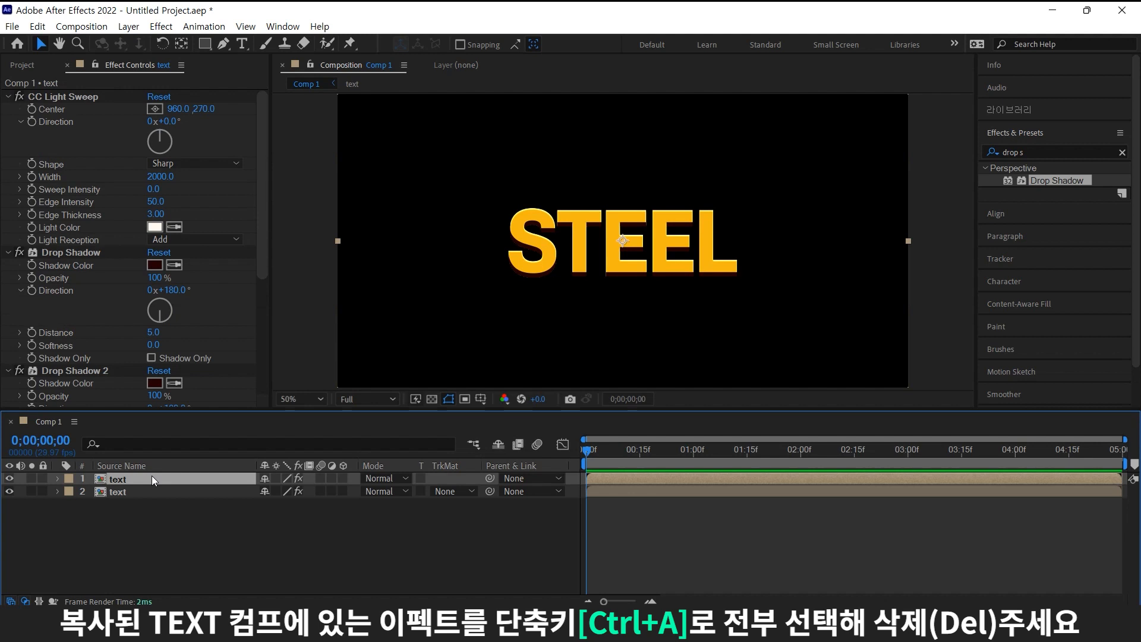
{"action": "left_click", "coordinate": [87, 252]}
{"action": "key", "text": "ctrl+a"}
{"action": "key", "text": "Delete"}
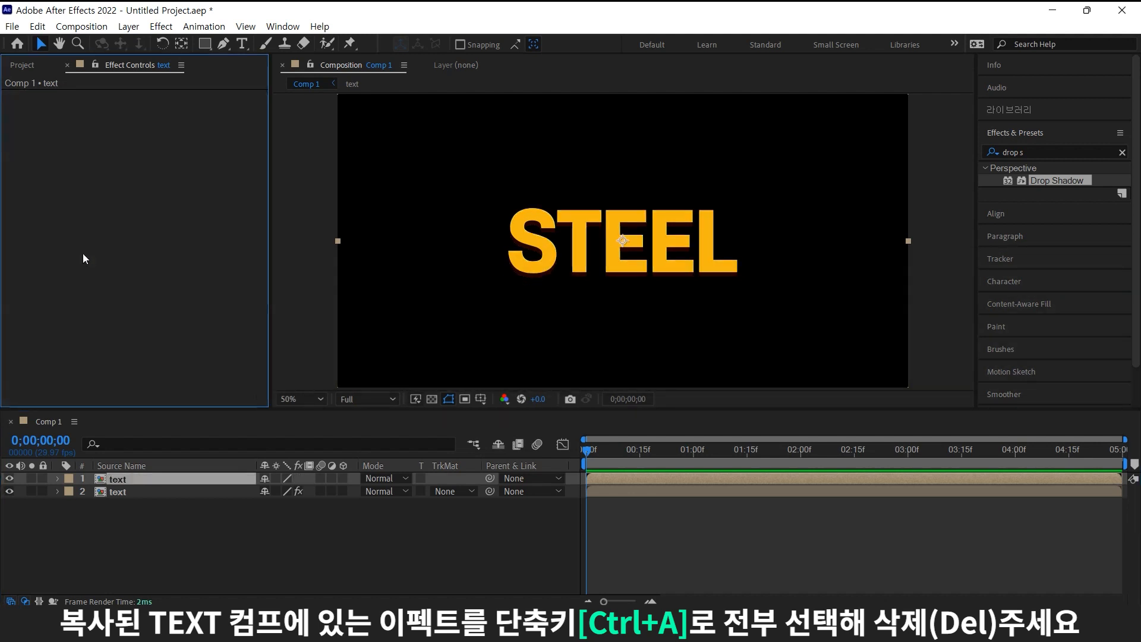
Apply Fractal Noise to the duplicated text layer and set its Fractal Type to Max.
{"action": "left_click", "coordinate": [1097, 156]}
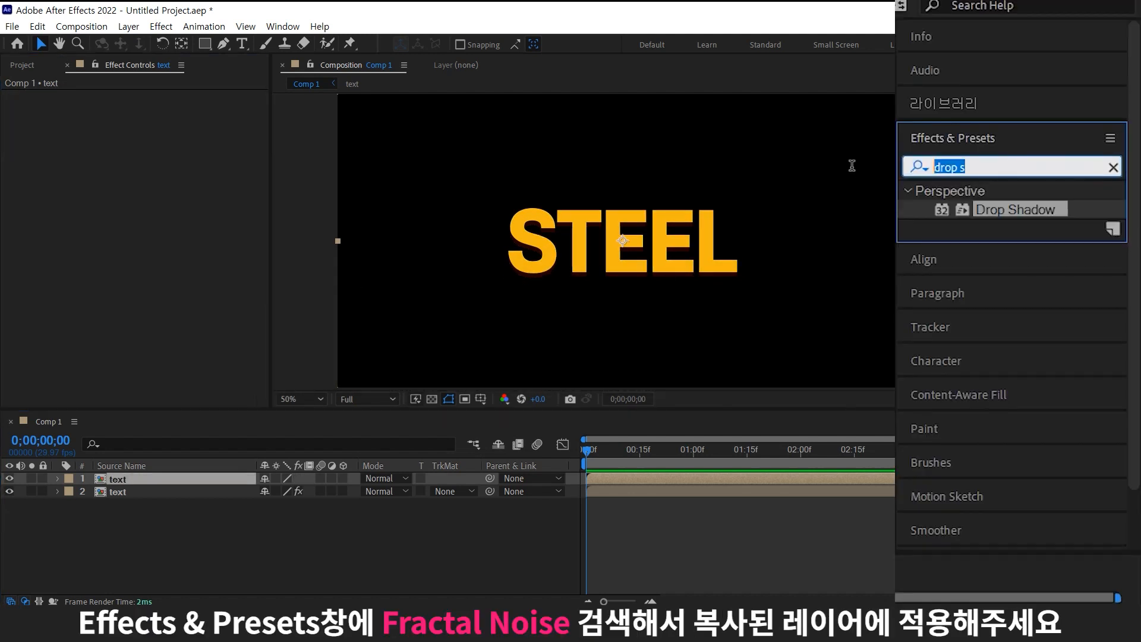
{"action": "type", "text": "noise"}
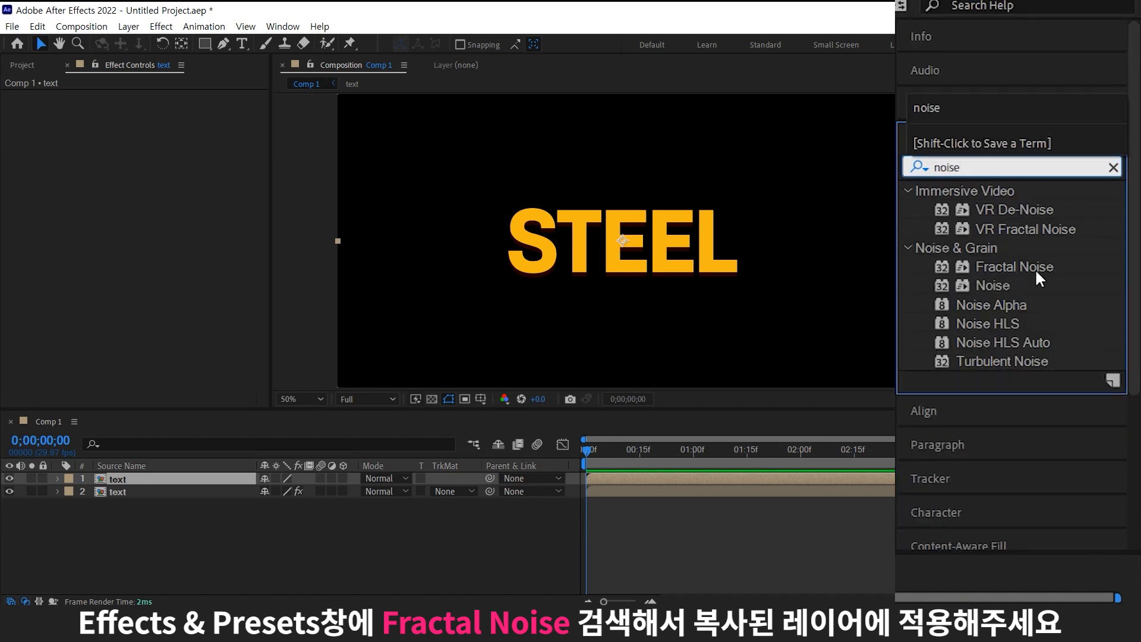
{"action": "left_click_drag", "start_coordinate": [1035, 269], "coordinate": [123, 482]}
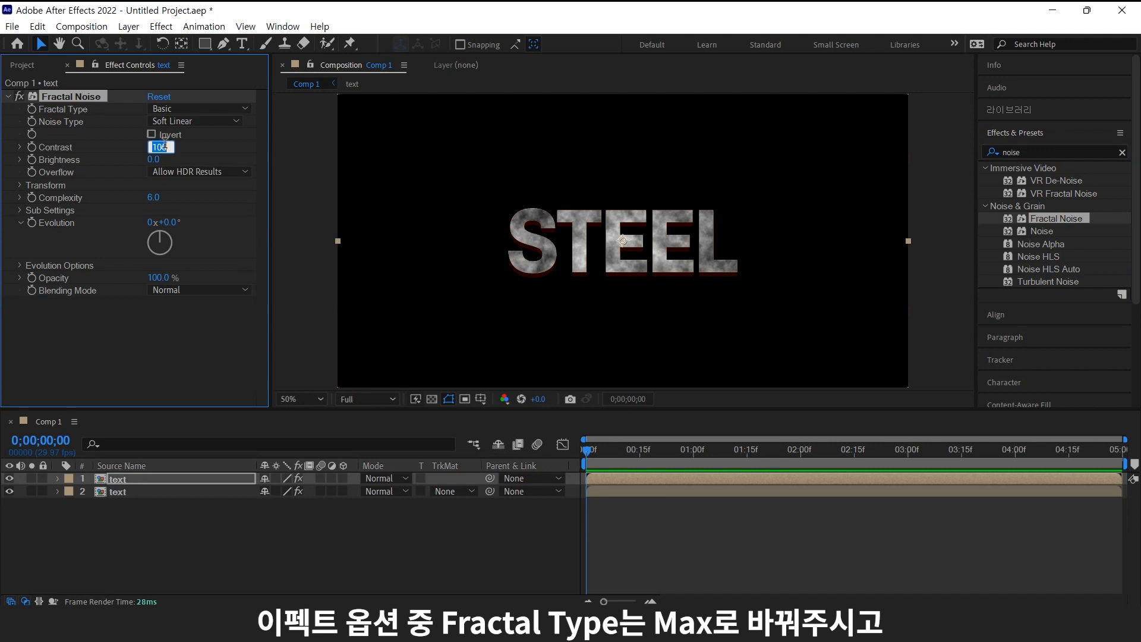
{"action": "left_click", "coordinate": [208, 109]}
{"action": "left_click", "coordinate": [207, 251]}
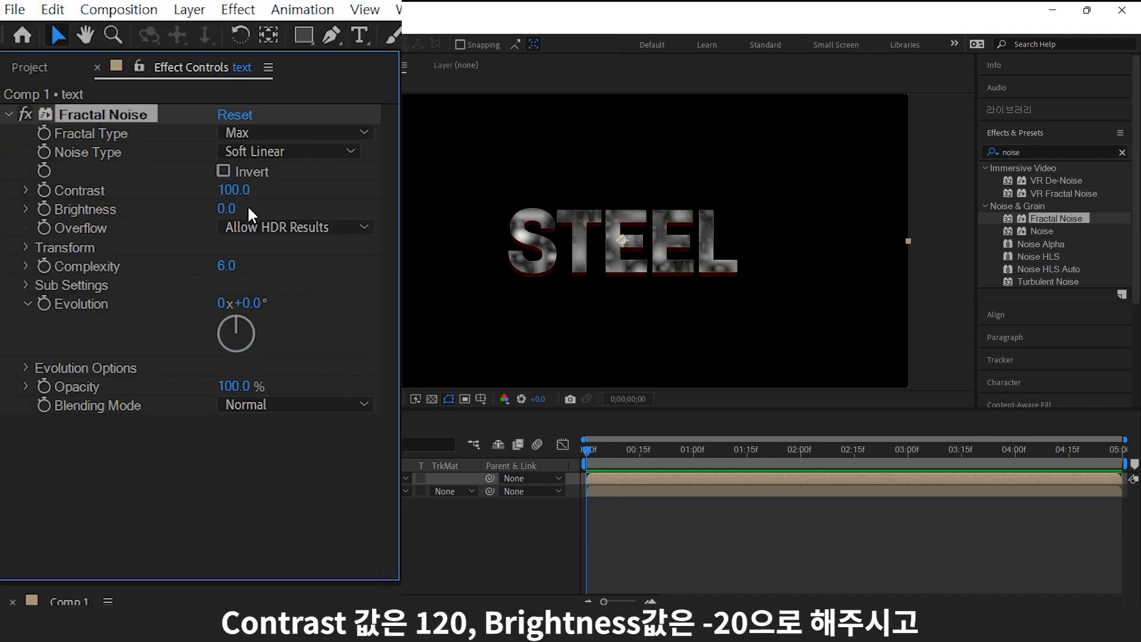
Set the Fractal Noise Contrast to 120 and Brightness to -20.
{"action": "left_click", "coordinate": [165, 147]}
{"action": "type", "text": "120"}
{"action": "key", "text": "Return"}
{"action": "left_click", "coordinate": [222, 206]}
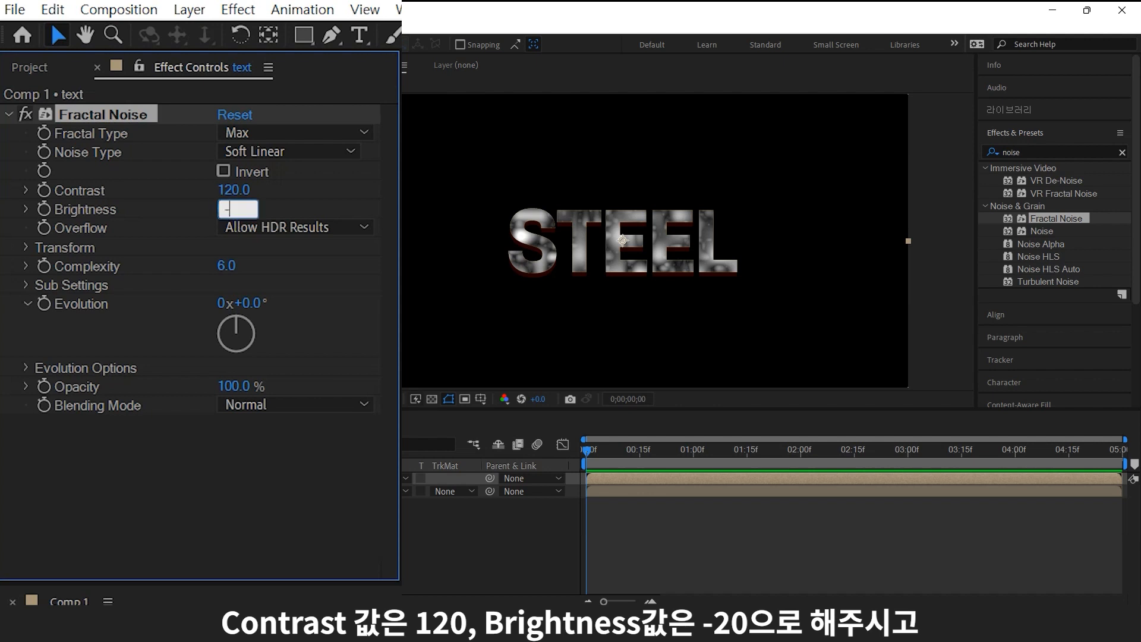
{"action": "type", "text": "-20"}
{"action": "key", "text": "Return"}
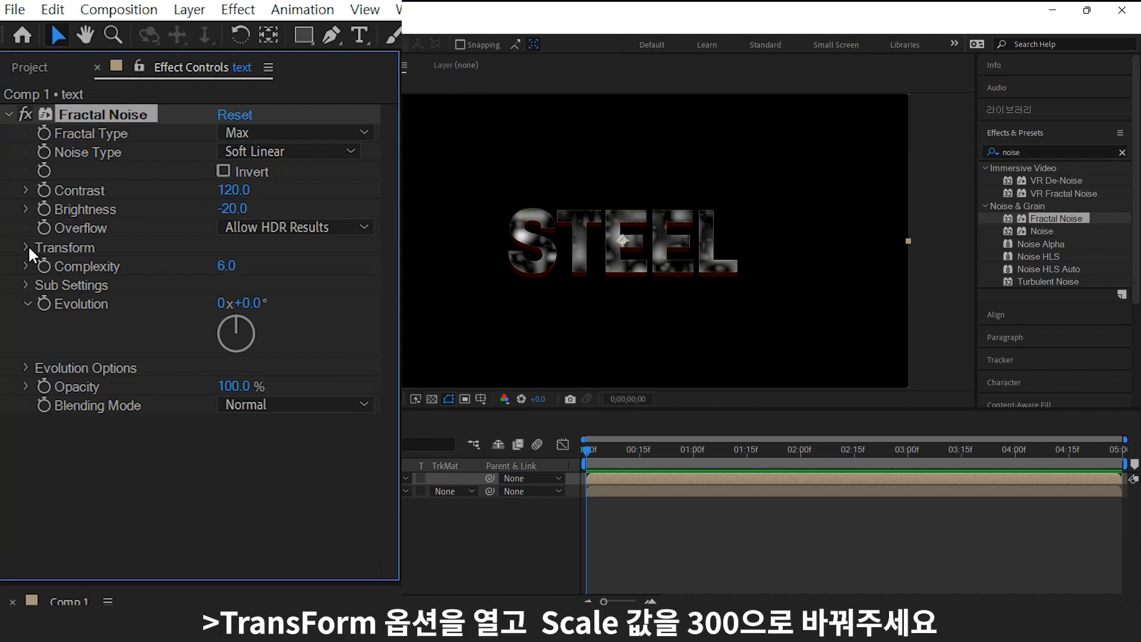
Set the Fractal Noise Transform Scale to 300 and change the duplicated text layer's blending mode to Overlay.
{"action": "left_click", "coordinate": [27, 248]}
{"action": "left_click", "coordinate": [243, 304]}
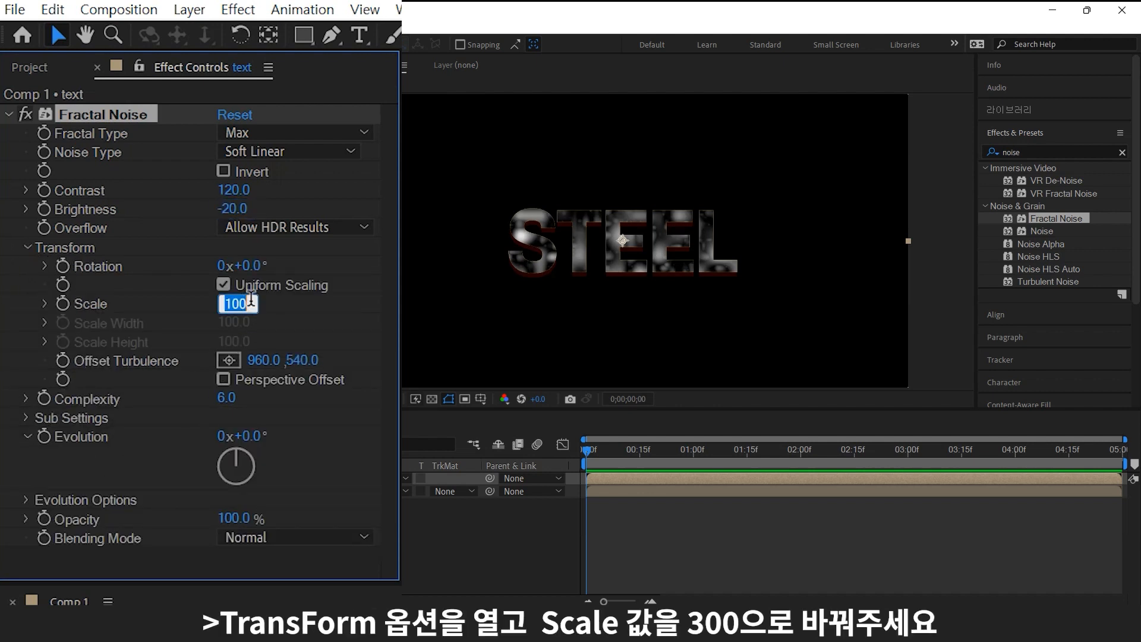
{"action": "type", "text": "300"}
{"action": "key", "text": "Return"}
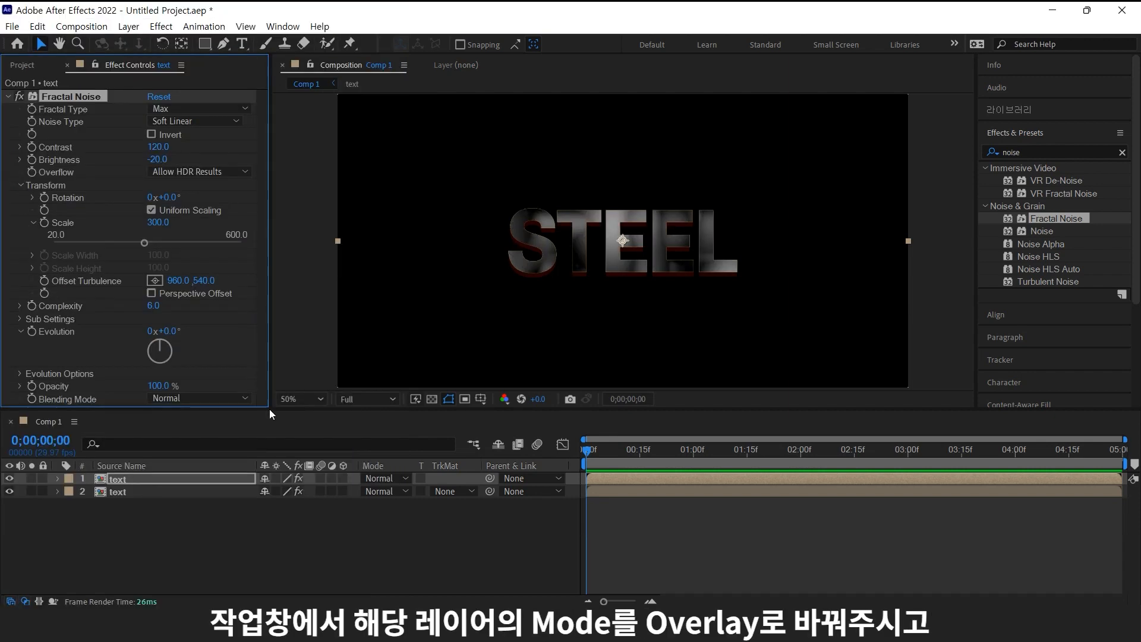
{"action": "left_click", "coordinate": [384, 480]}
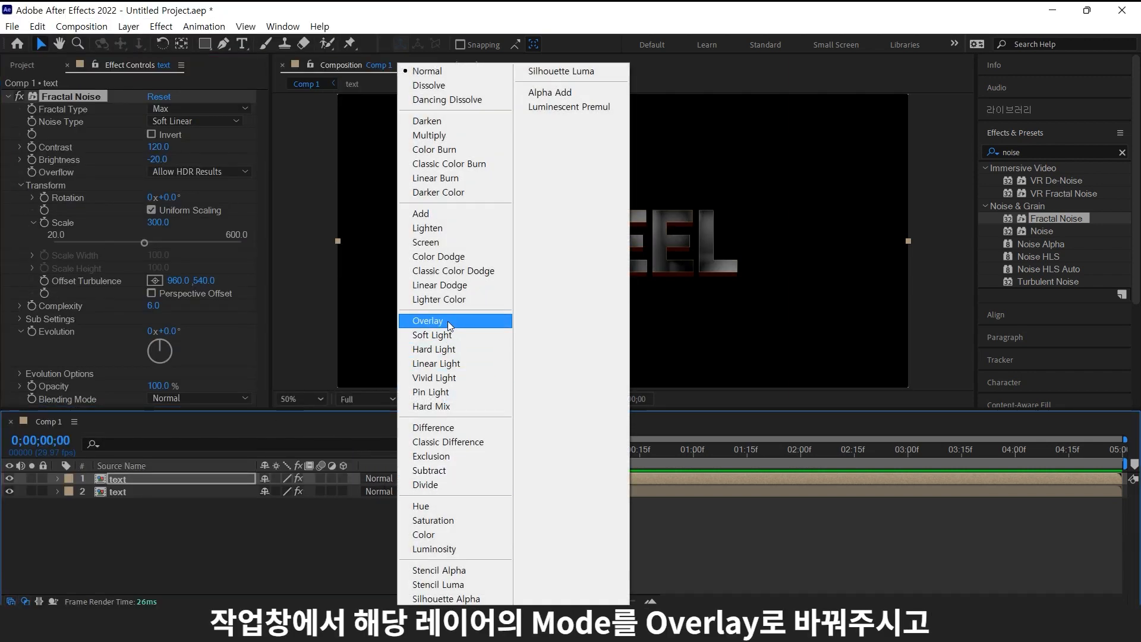
{"action": "left_click", "coordinate": [447, 321]}
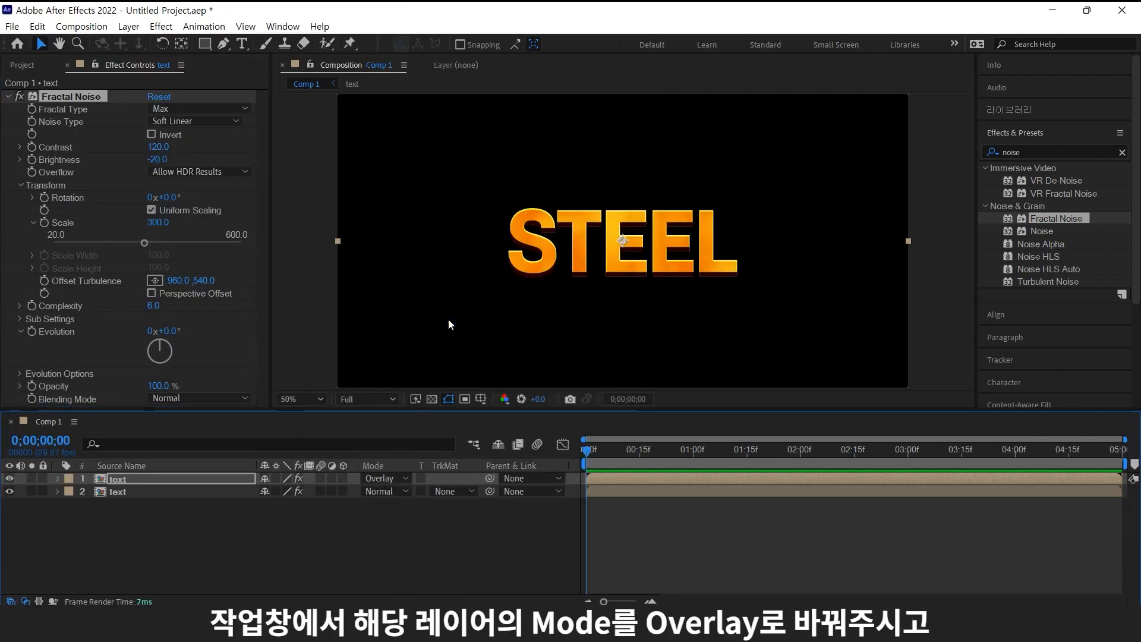
Add an adjustment layer above the text layers and apply Fractal Noise to it.
{"action": "left_click", "coordinate": [347, 508]}
{"action": "key", "text": "ctrl+alt+y"}
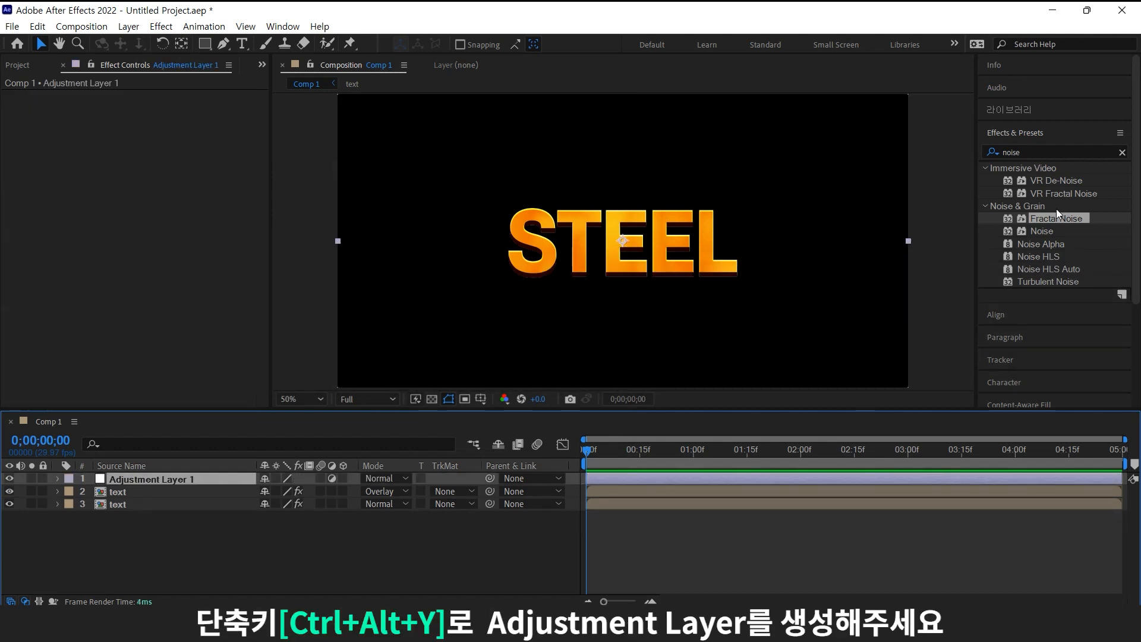
{"action": "left_click_drag", "start_coordinate": [1054, 216], "coordinate": [209, 480]}
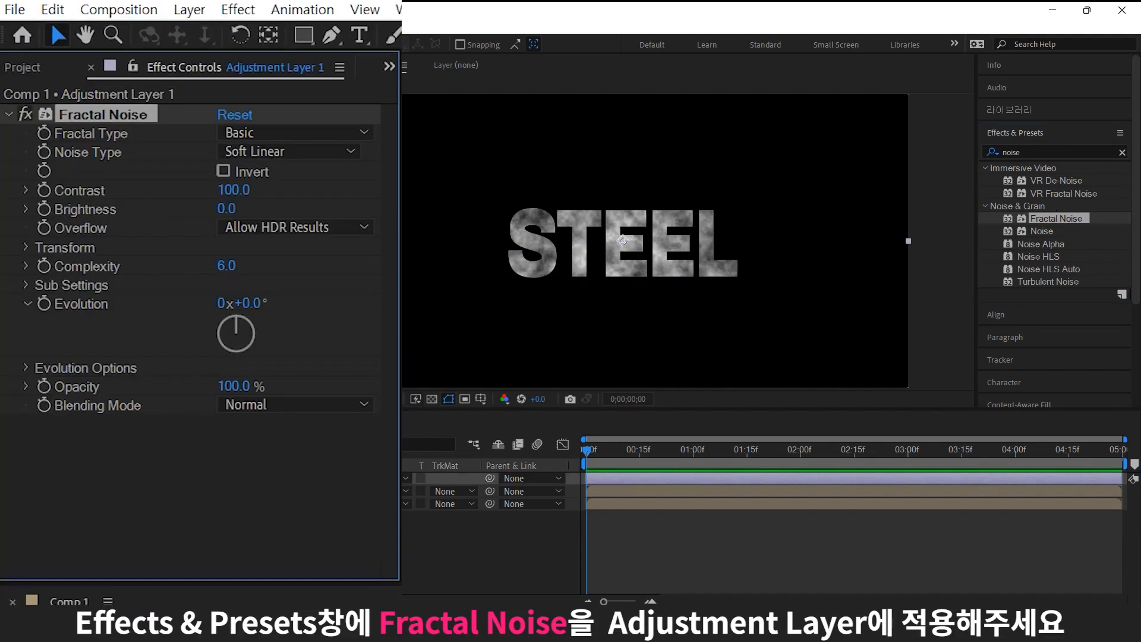
In the adjustment layer's Fractal Noise Transform settings, disable Uniform Scaling and set Scale Width to 1 and Scale Height to 800.
{"action": "left_click", "coordinate": [25, 247]}
{"action": "left_click", "coordinate": [232, 283]}
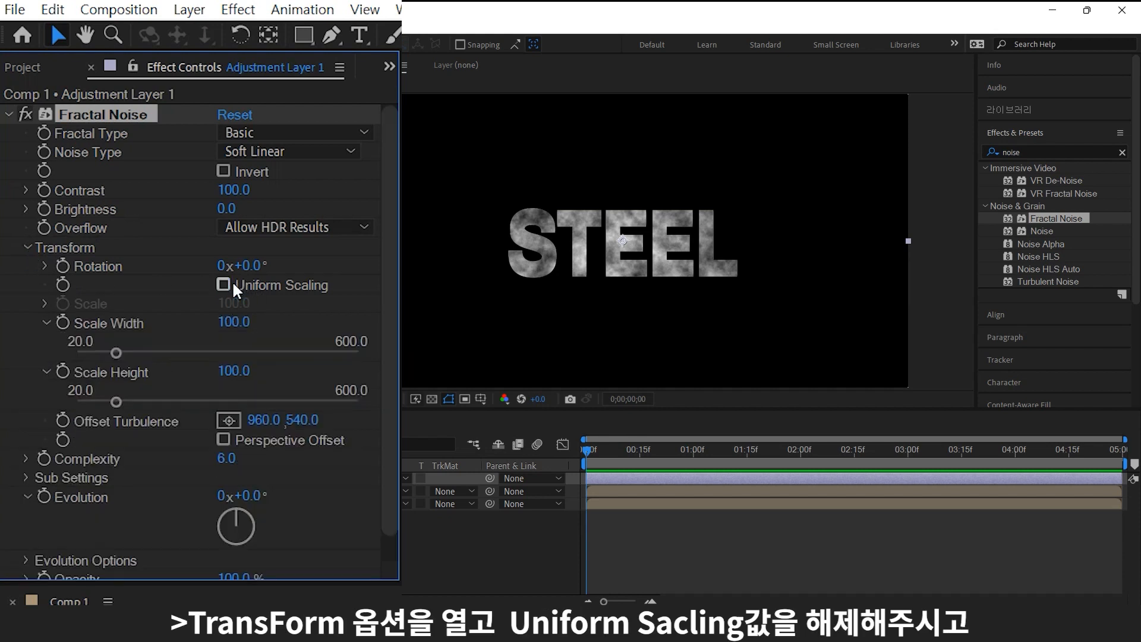
{"action": "left_click", "coordinate": [235, 322]}
{"action": "type", "text": "1"}
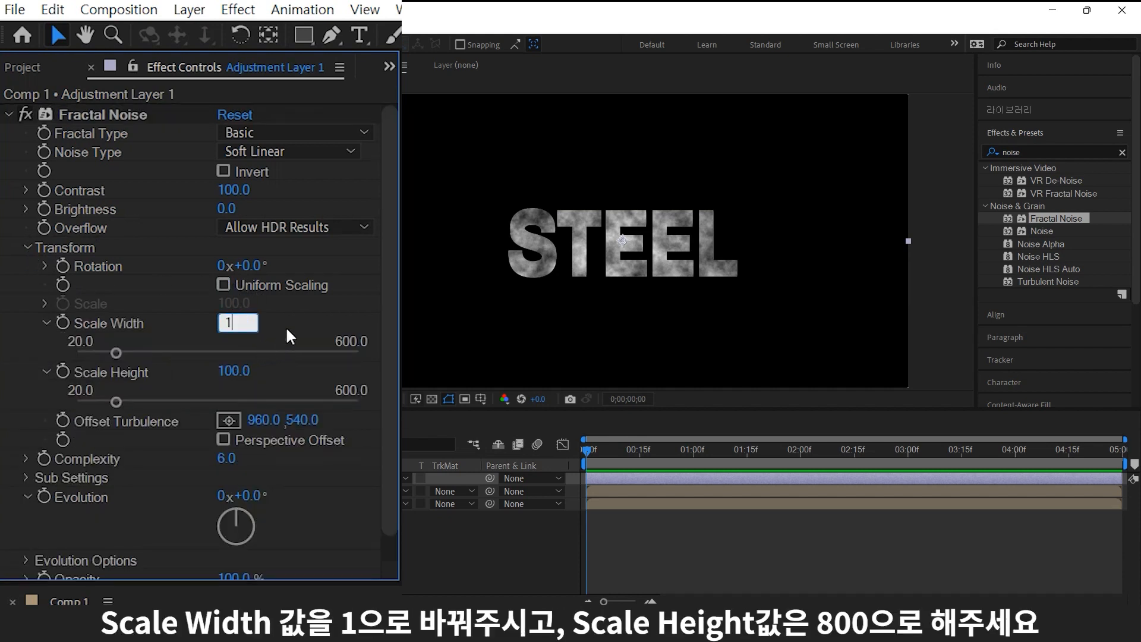
{"action": "key", "text": "Return"}
{"action": "left_click", "coordinate": [237, 371]}
{"action": "type", "text": "800"}
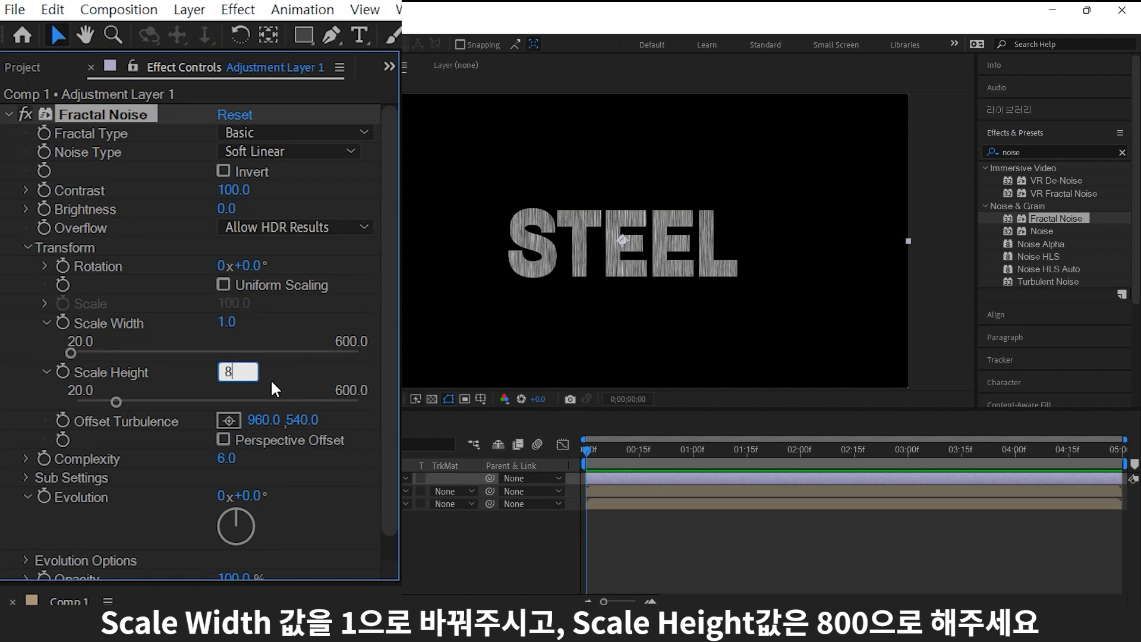
{"action": "key", "text": "Return"}
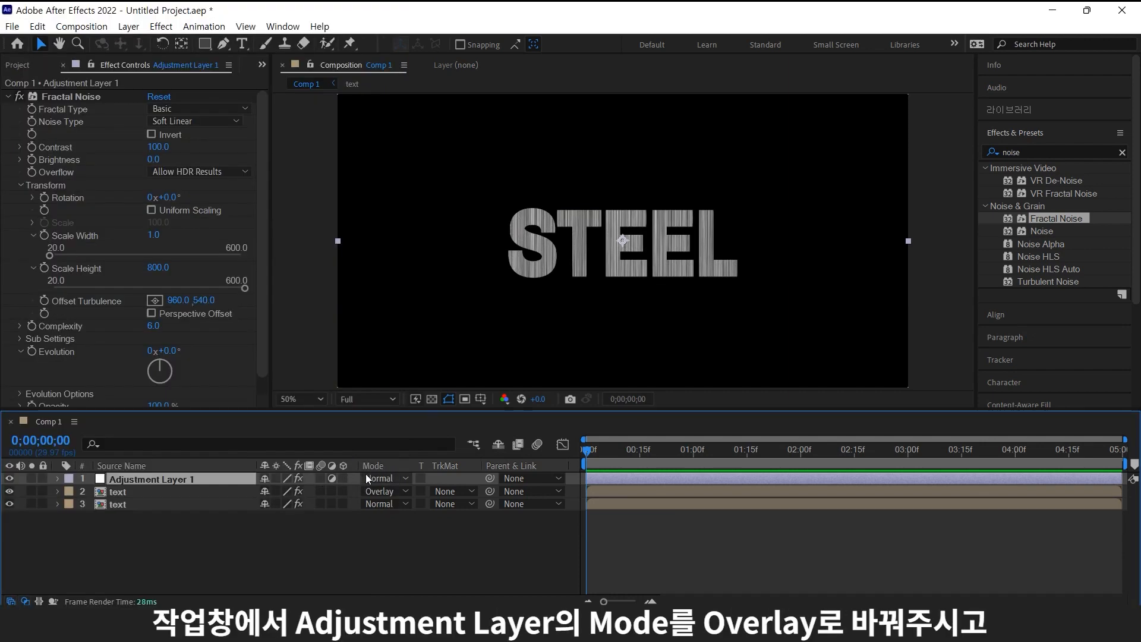
Set the adjustment layer's blending mode to Overlay and its opacity to 20%.
{"action": "left_click", "coordinate": [370, 476]}
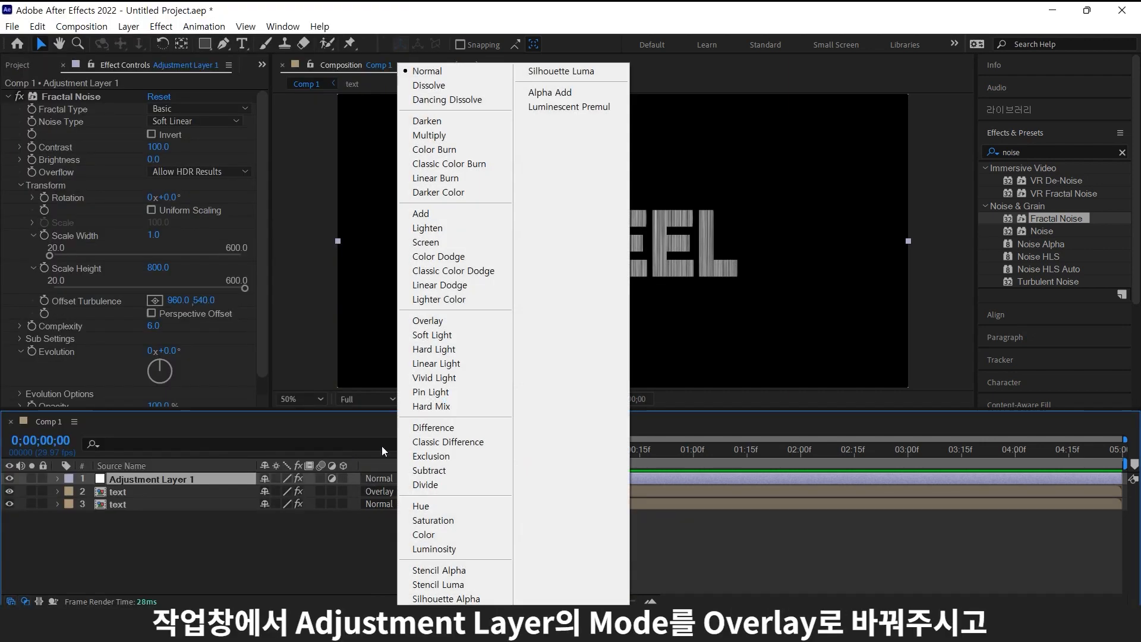
{"action": "left_click", "coordinate": [442, 319]}
{"action": "key", "text": "t"}
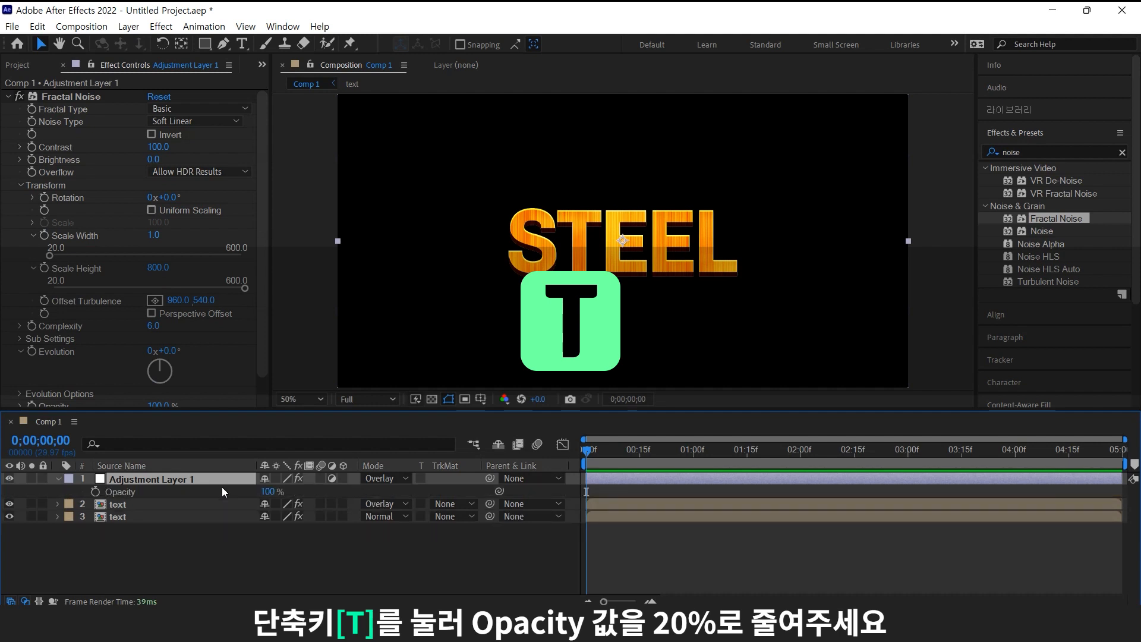
{"action": "left_click", "coordinate": [268, 492]}
{"action": "type", "text": "20"}
{"action": "key", "text": "Return"}
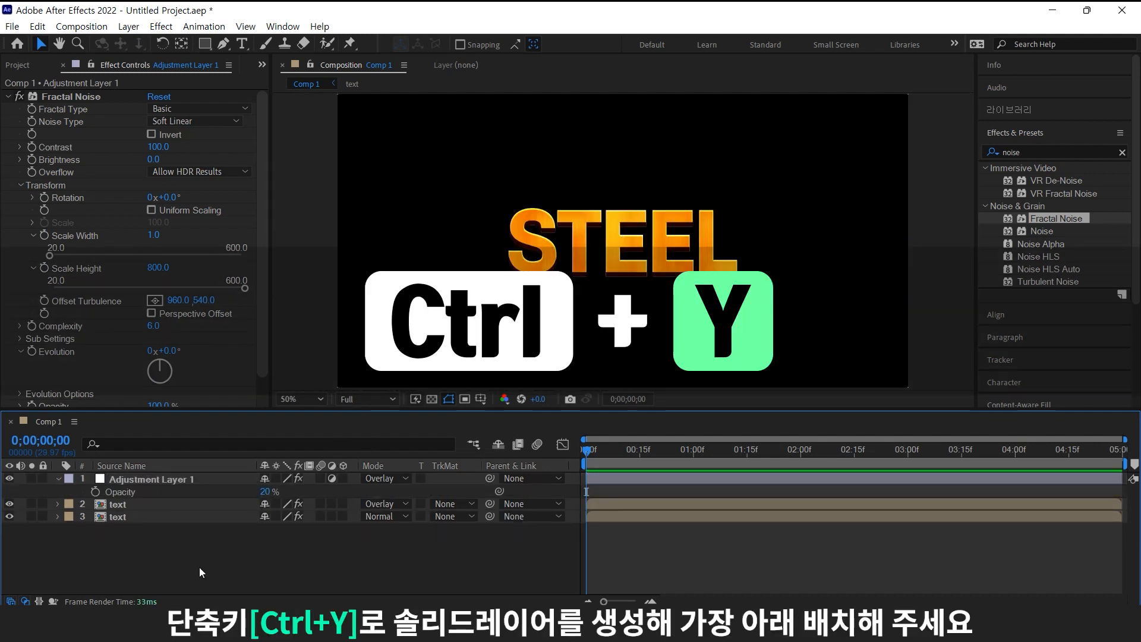
Create a 1920 x 1080 px solid with the default settings and place it below all other layers.
{"action": "key", "text": "ctrl+y"}
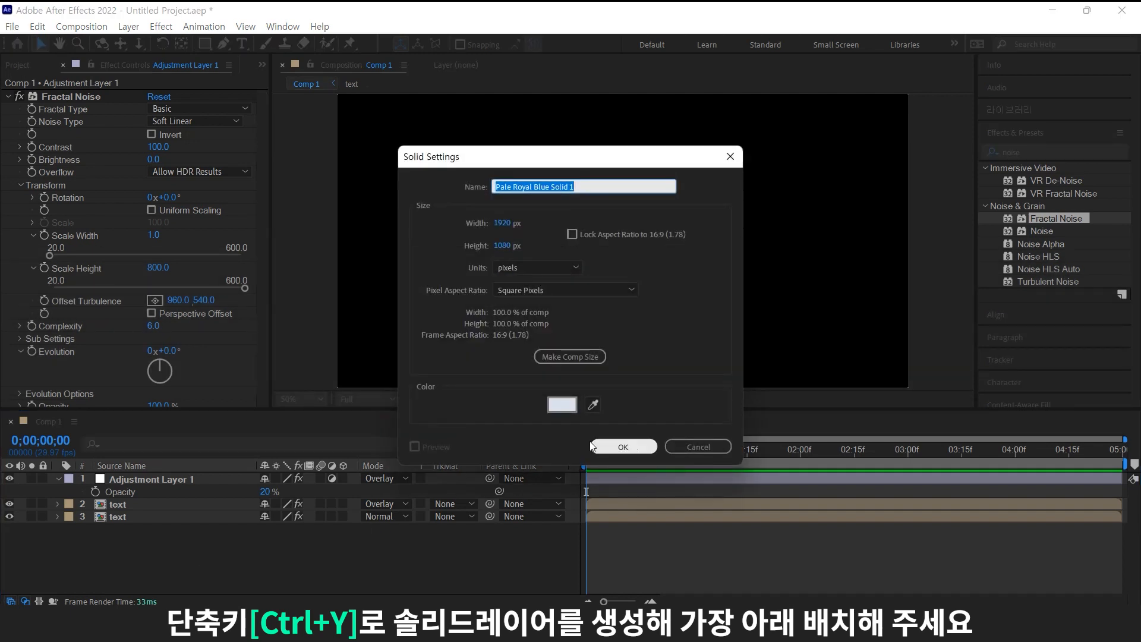
{"action": "left_click", "coordinate": [621, 447]}
{"action": "left_click_drag", "start_coordinate": [242, 479], "coordinate": [246, 551]}
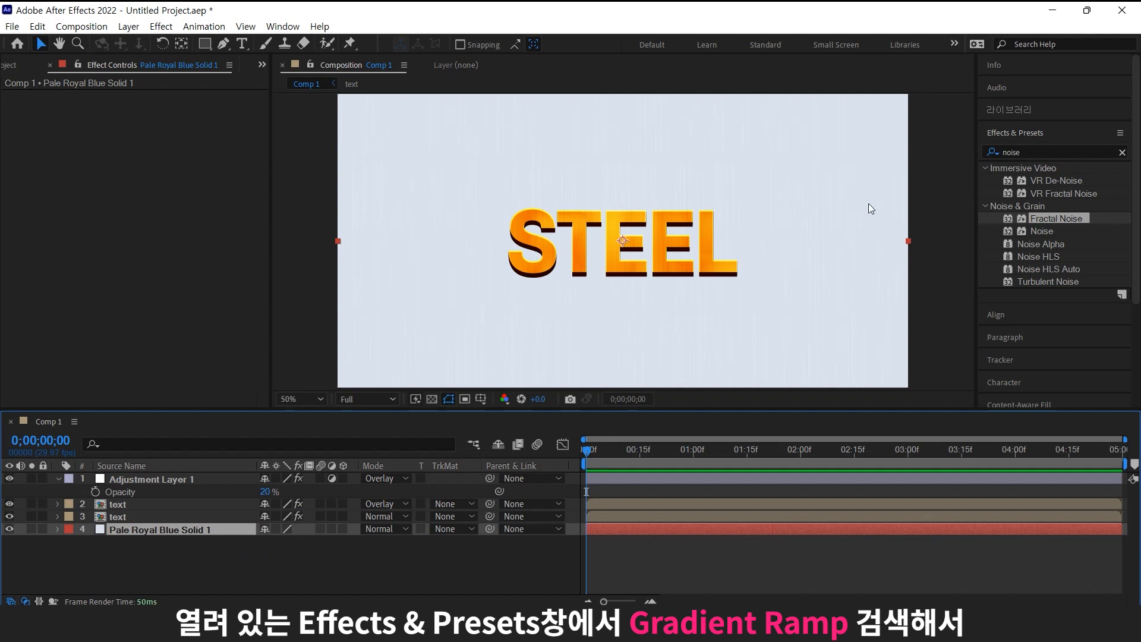
Find the Gradient Ramp effect and apply it to the background solid.
{"action": "left_click", "coordinate": [1042, 151]}
{"action": "type", "text": "ramp"}
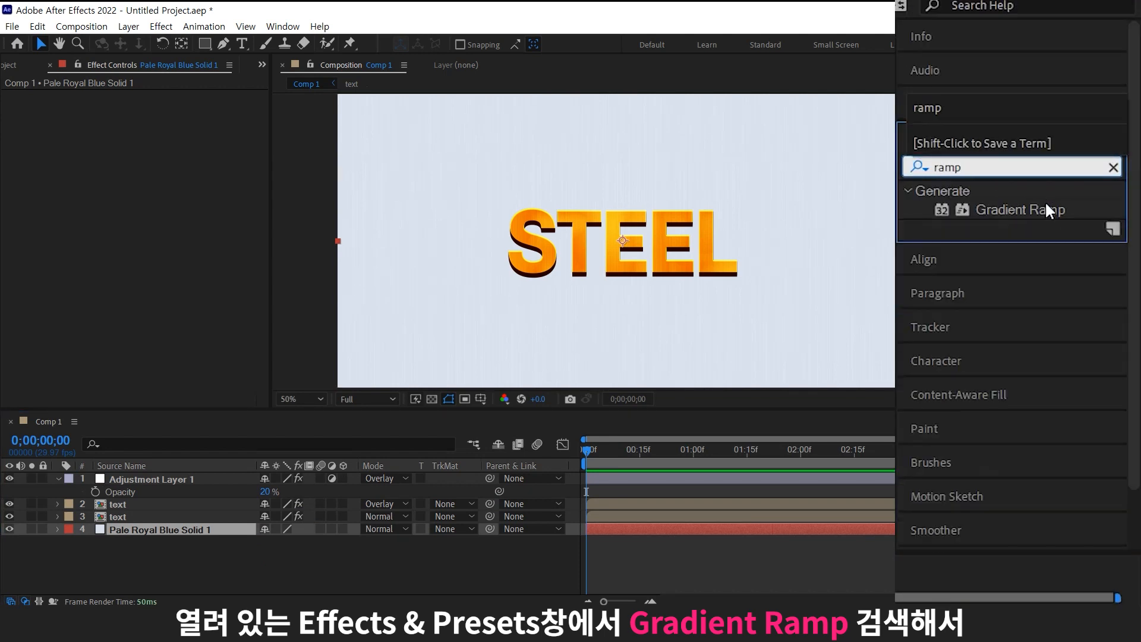
{"action": "left_click_drag", "start_coordinate": [1076, 180], "coordinate": [192, 529]}
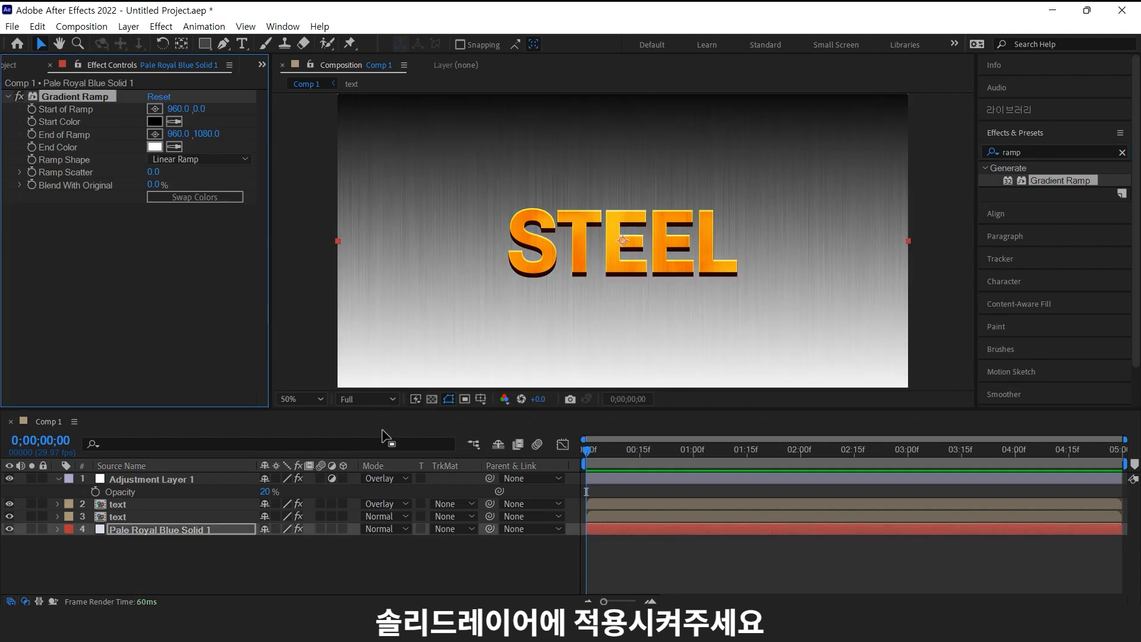
Set the solid's Gradient Ramp to a red Start Color and a black End Color.
{"action": "left_click", "coordinate": [155, 121]}
{"action": "left_click", "coordinate": [284, 241]}
{"action": "left_click", "coordinate": [421, 178]}
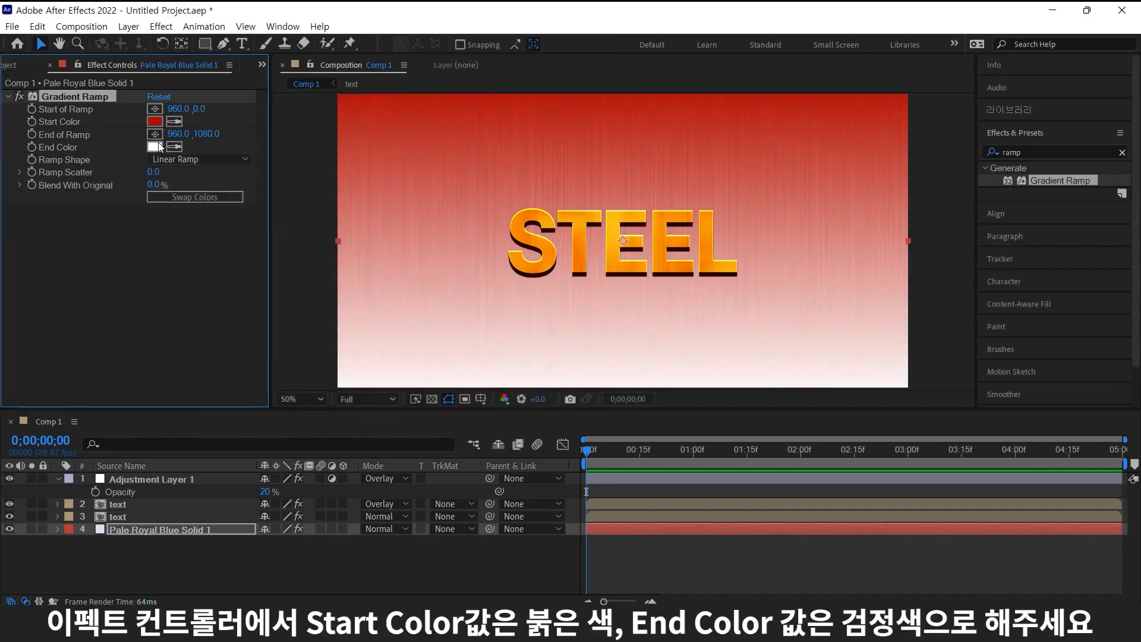
{"action": "left_click", "coordinate": [155, 146]}
{"action": "left_click", "coordinate": [284, 363]}
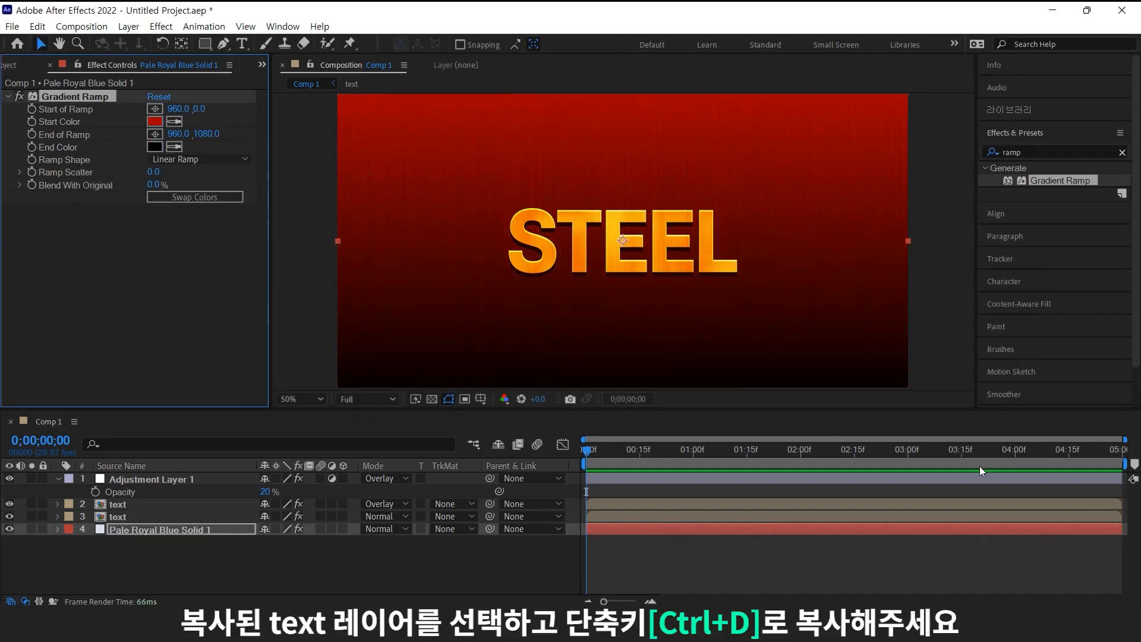
Duplicate the text layer in Overlay mode and delete the Fractal Noise effect from the new copy.
{"action": "left_click", "coordinate": [172, 511]}
{"action": "left_click", "coordinate": [173, 505]}
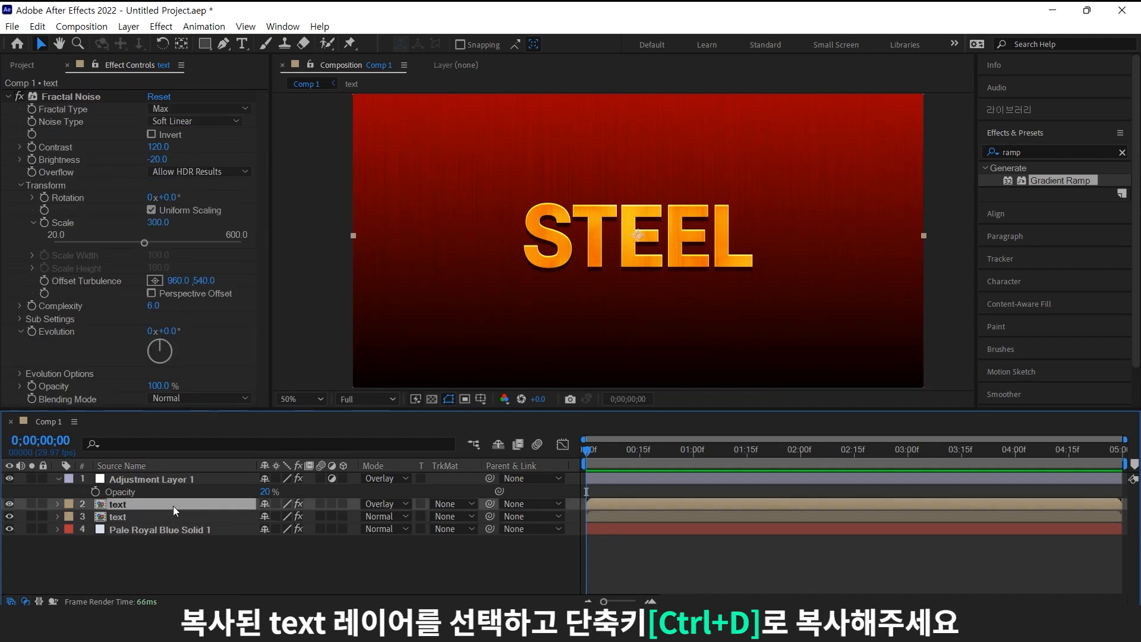
{"action": "key", "text": "ctrl+d"}
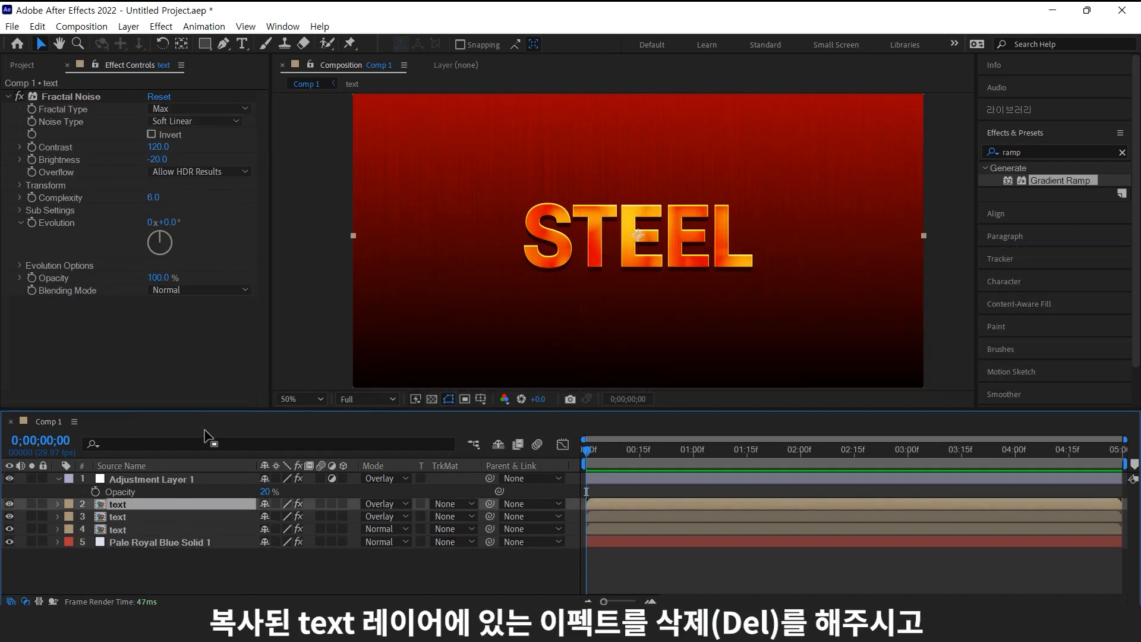
{"action": "left_click", "coordinate": [101, 95]}
{"action": "key", "text": "Delete"}
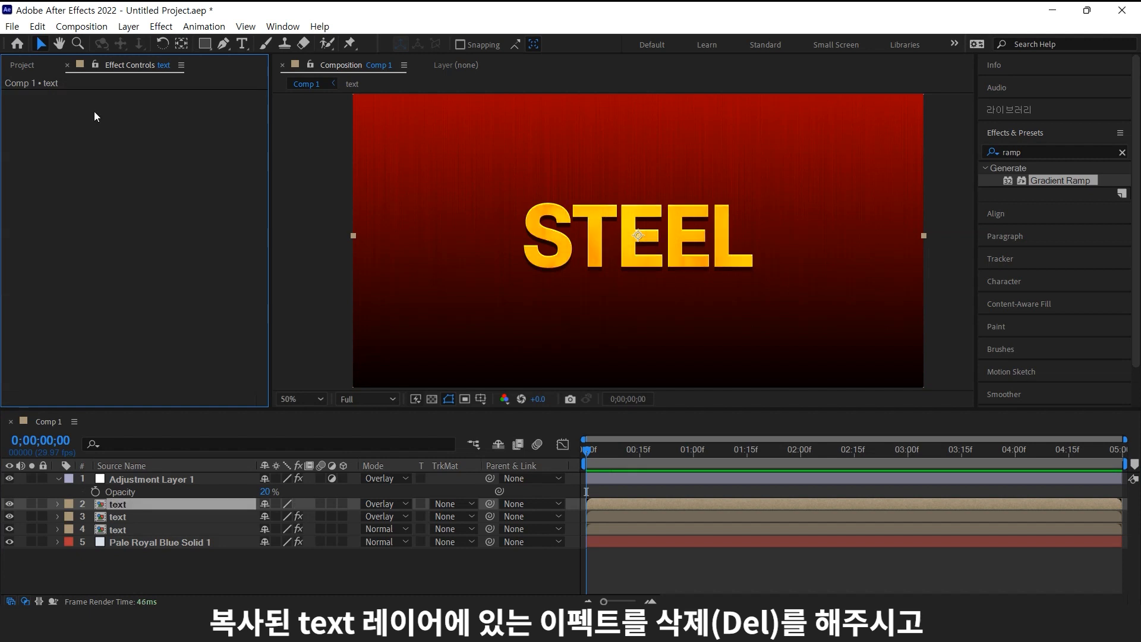
Apply Gradient Ramp to the new text copy and set its blending mode to Screen.
{"action": "left_click_drag", "start_coordinate": [1066, 184], "coordinate": [183, 165]}
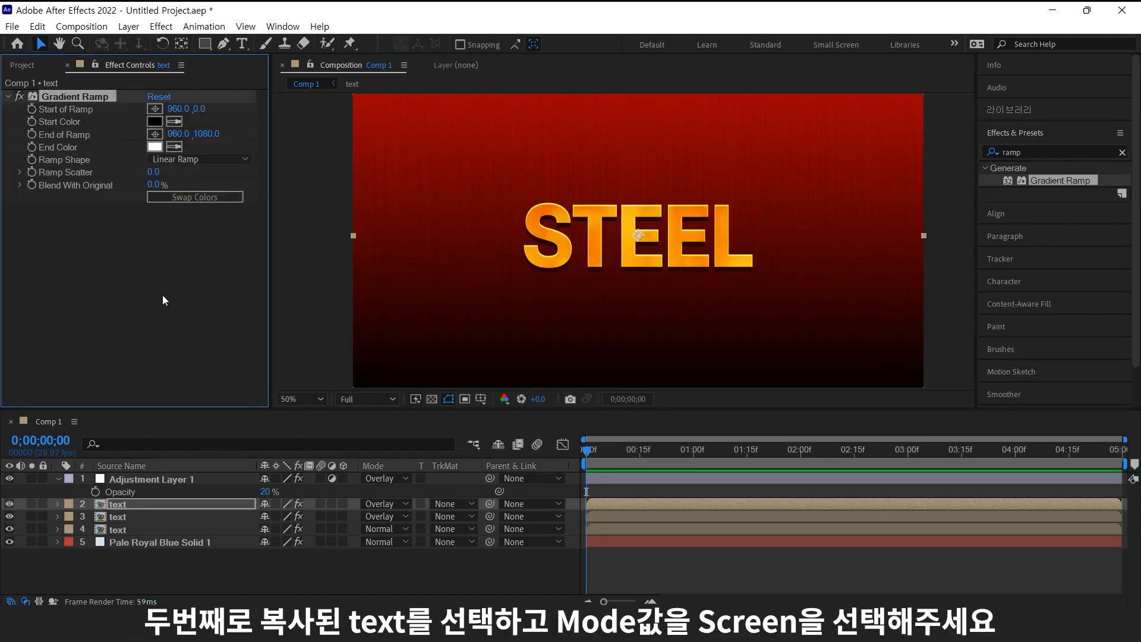
{"action": "left_click", "coordinate": [374, 502]}
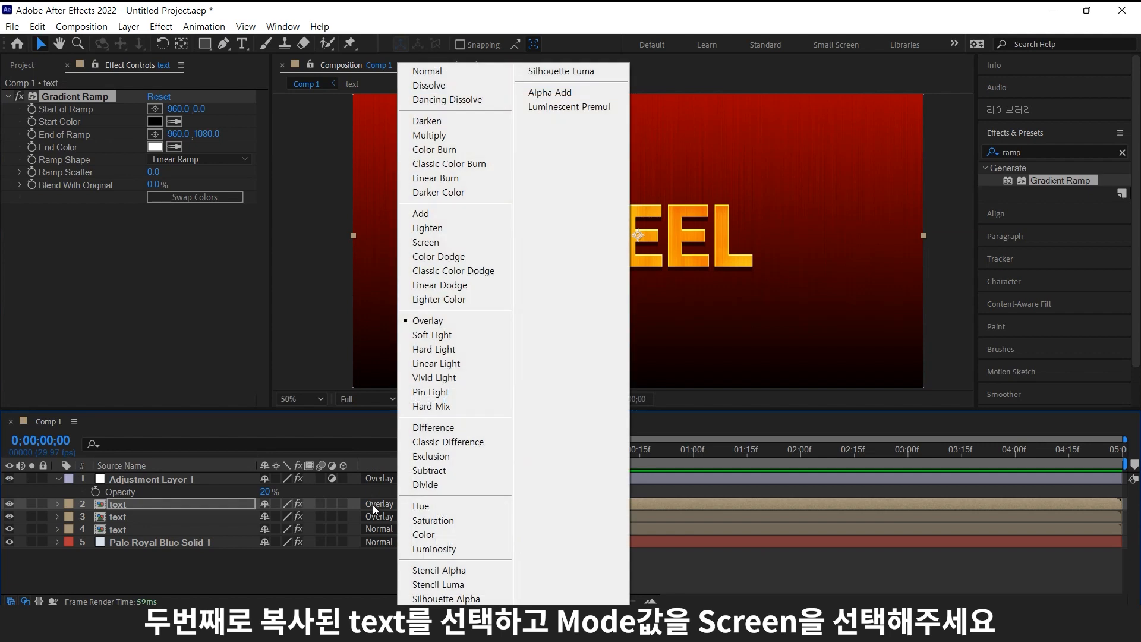
{"action": "left_click", "coordinate": [465, 241]}
Place the Start of Ramp at the text's upper left, about 616, 428, and the End of Ramp at its lower center, about 948, 600.
{"action": "left_click", "coordinate": [156, 108]}
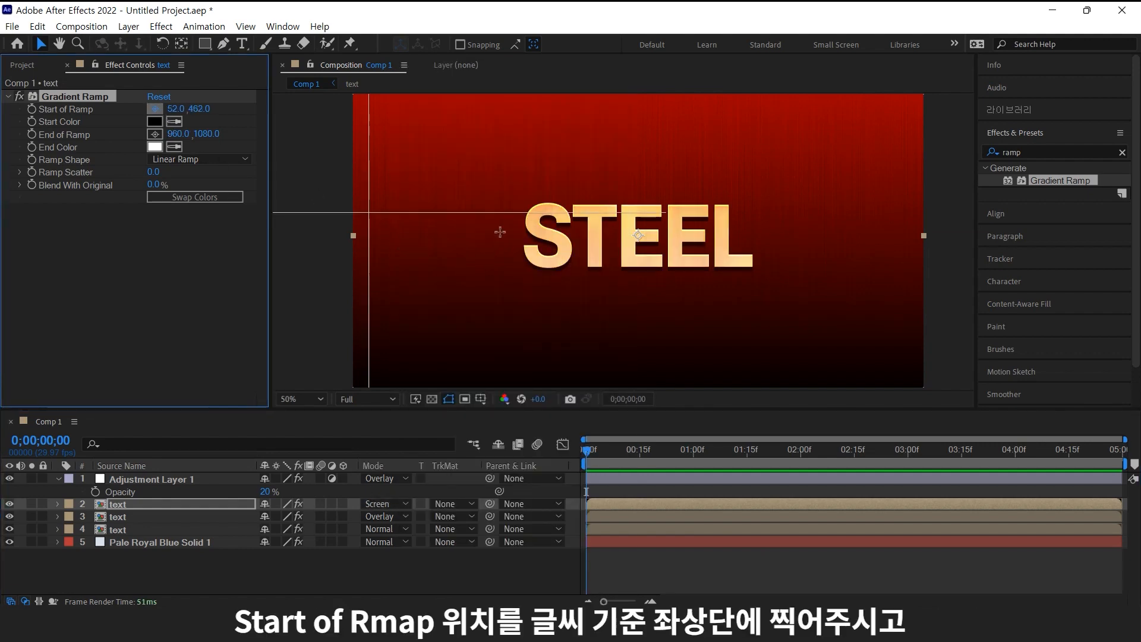
{"action": "left_click", "coordinate": [535, 202]}
{"action": "left_click", "coordinate": [158, 137]}
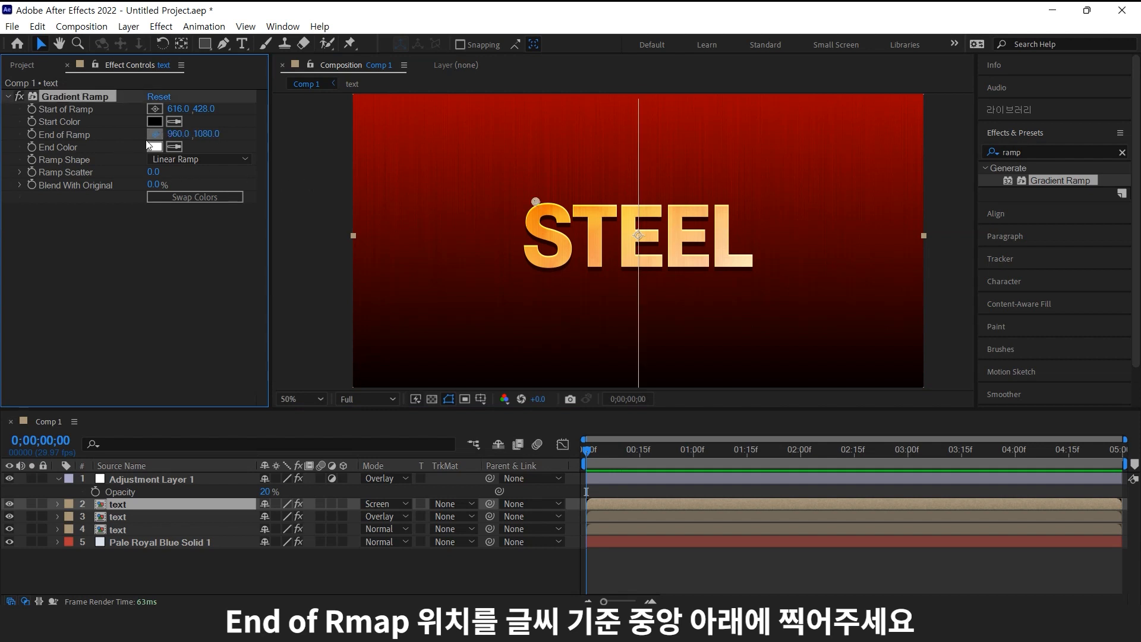
{"action": "left_click", "coordinate": [634, 254]}
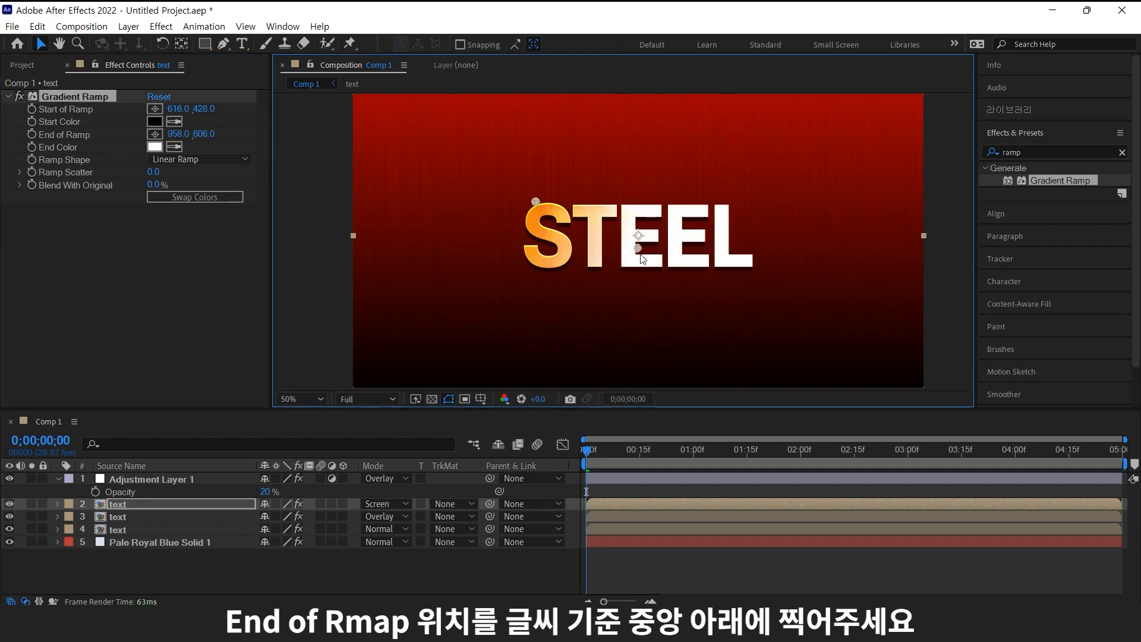
With the Pen tool, draw a closed four-point mask around the left half of STEEL, its right edge slanting diagonally through the letters.
{"action": "left_click", "coordinate": [223, 43]}
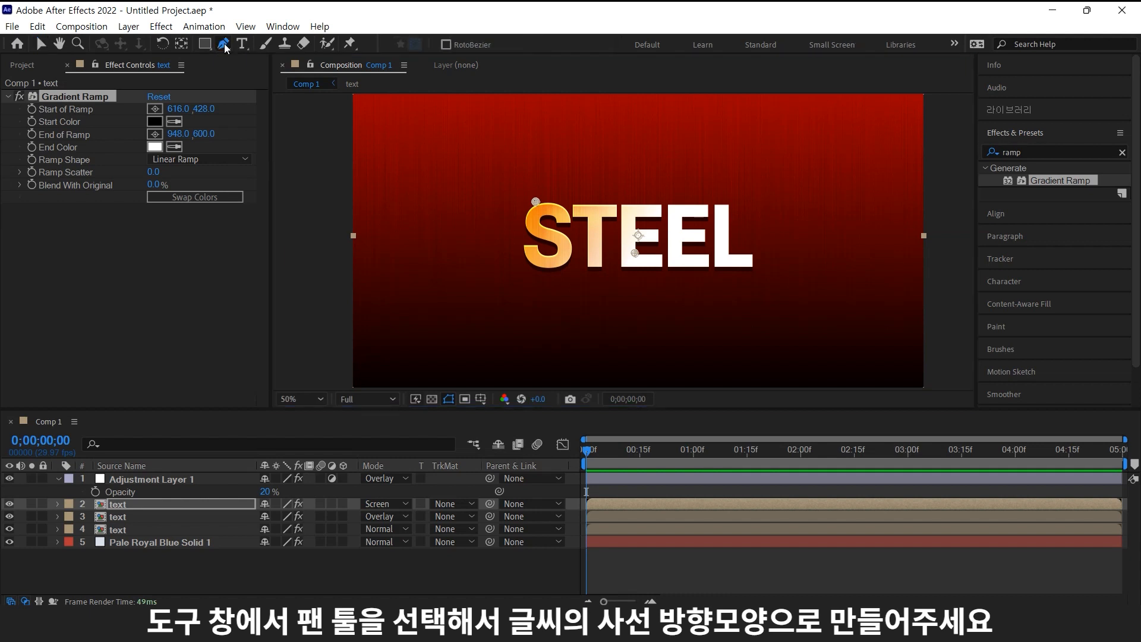
{"action": "left_click_drag", "start_coordinate": [669, 169], "coordinate": [662, 185]}
{"action": "left_click", "coordinate": [567, 325]}
{"action": "left_click", "coordinate": [439, 312]}
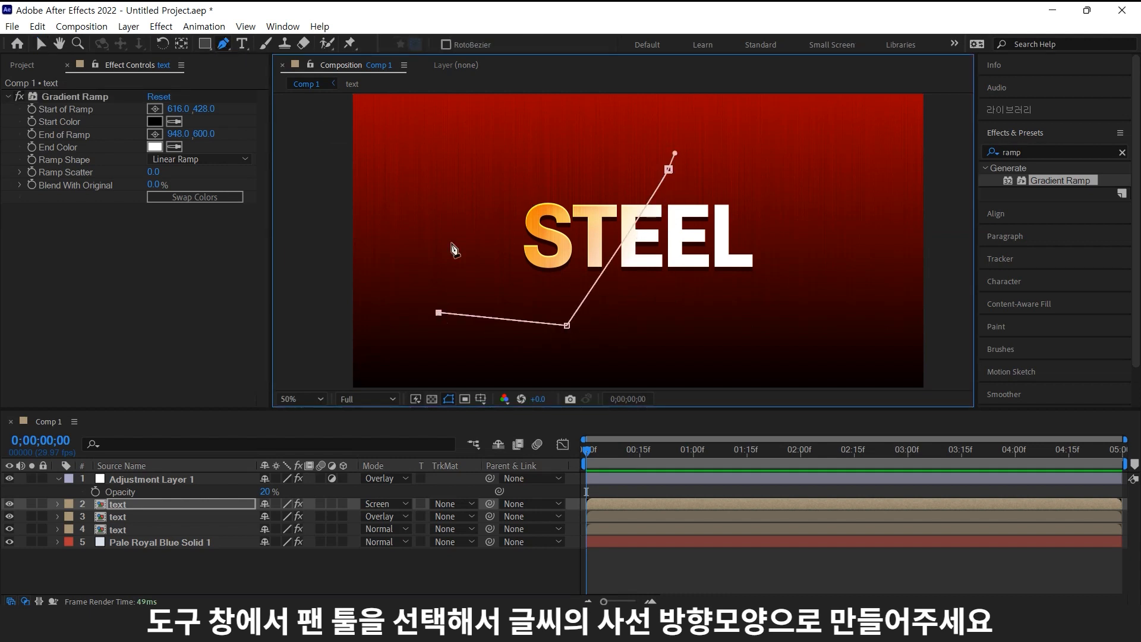
{"action": "left_click", "coordinate": [465, 173]}
{"action": "left_click", "coordinate": [668, 170]}
Set the masked text layer's opacity to 40%.
{"action": "left_click", "coordinate": [212, 506]}
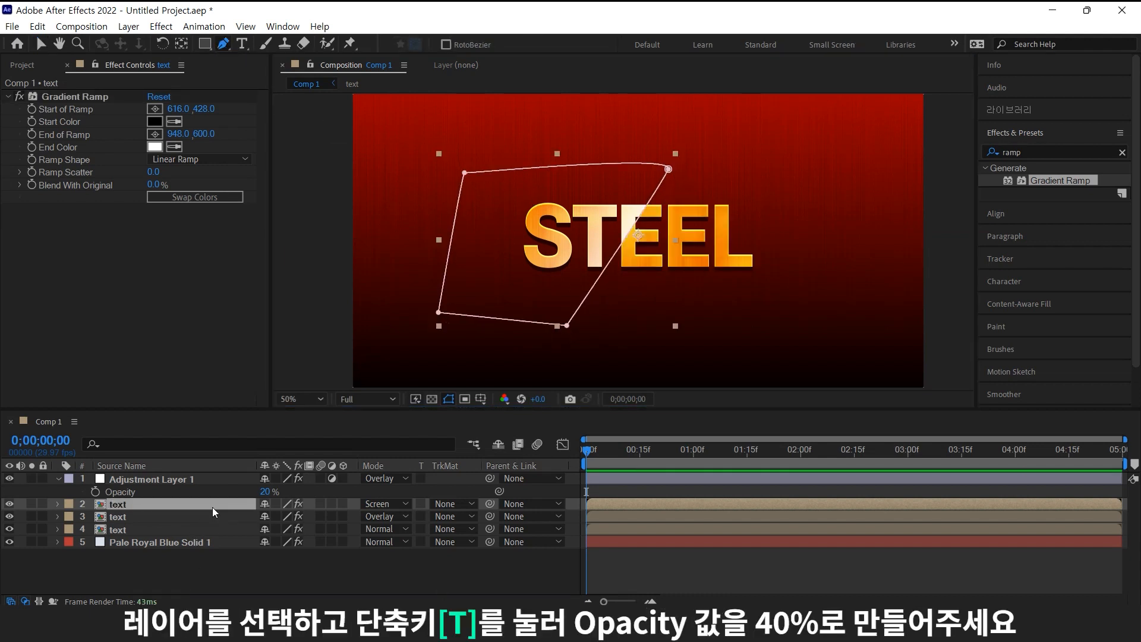
{"action": "key", "text": "t"}
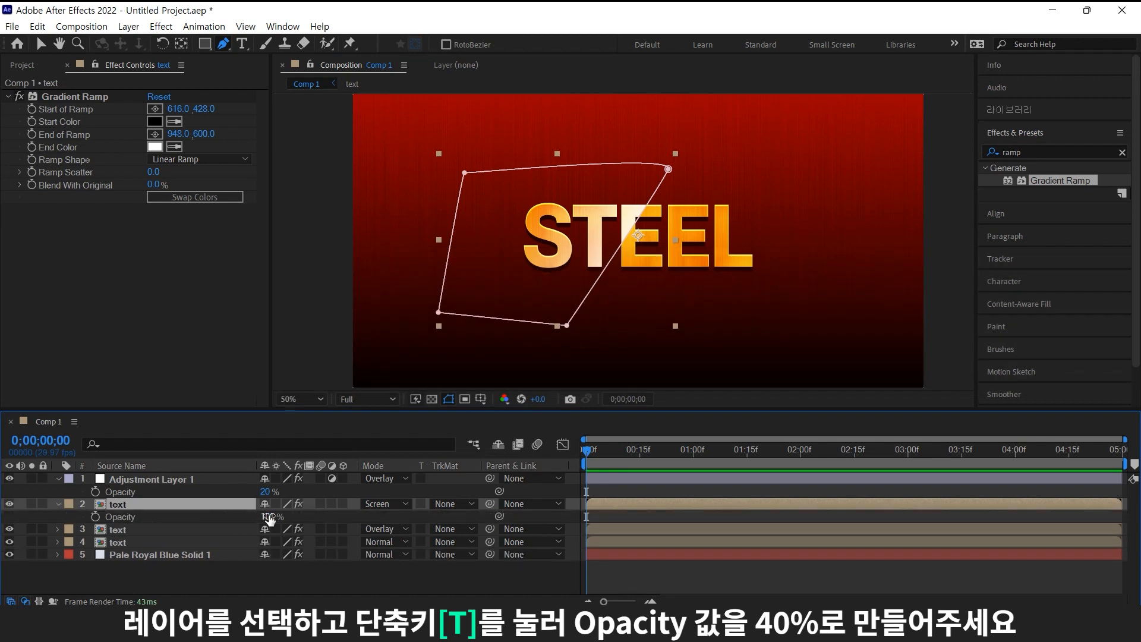
{"action": "left_click", "coordinate": [268, 517]}
{"action": "type", "text": "40"}
{"action": "key", "text": "Return"}
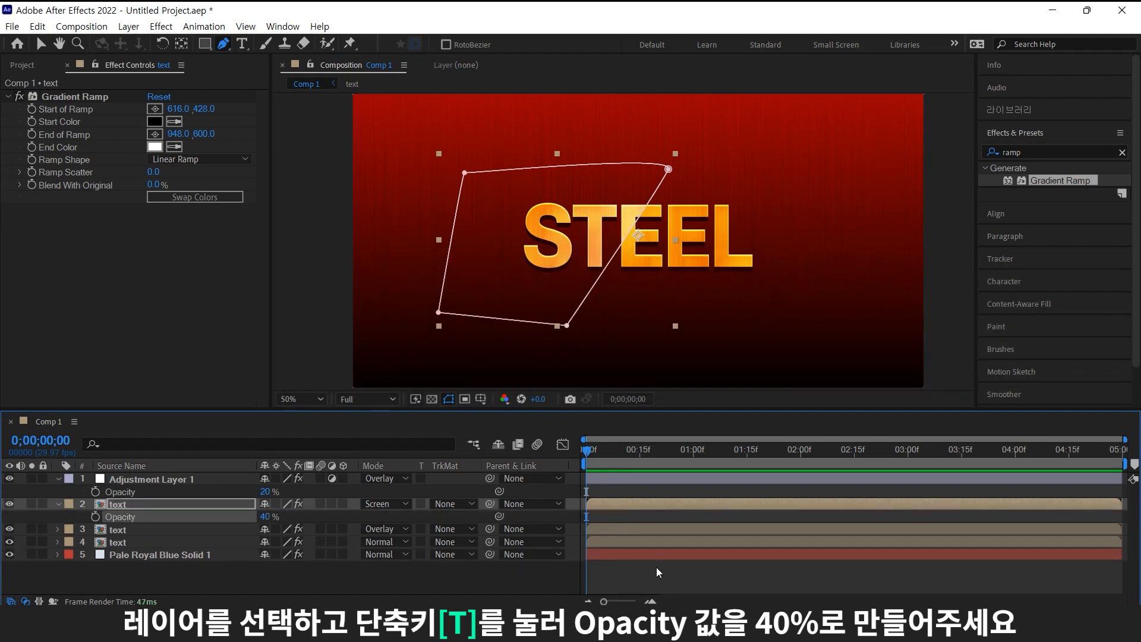
Reveal the masked text layer's Mask Path and set a keyframe for it at the first frame.
{"action": "left_click", "coordinate": [123, 506]}
{"action": "key", "text": "m"}
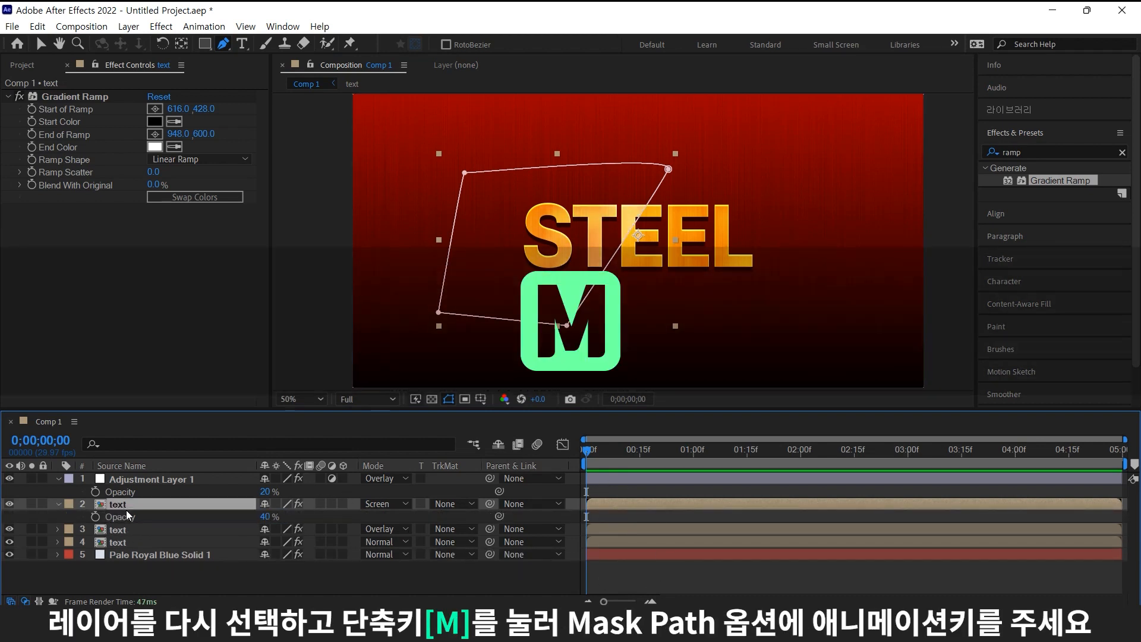
{"action": "left_click", "coordinate": [109, 529]}
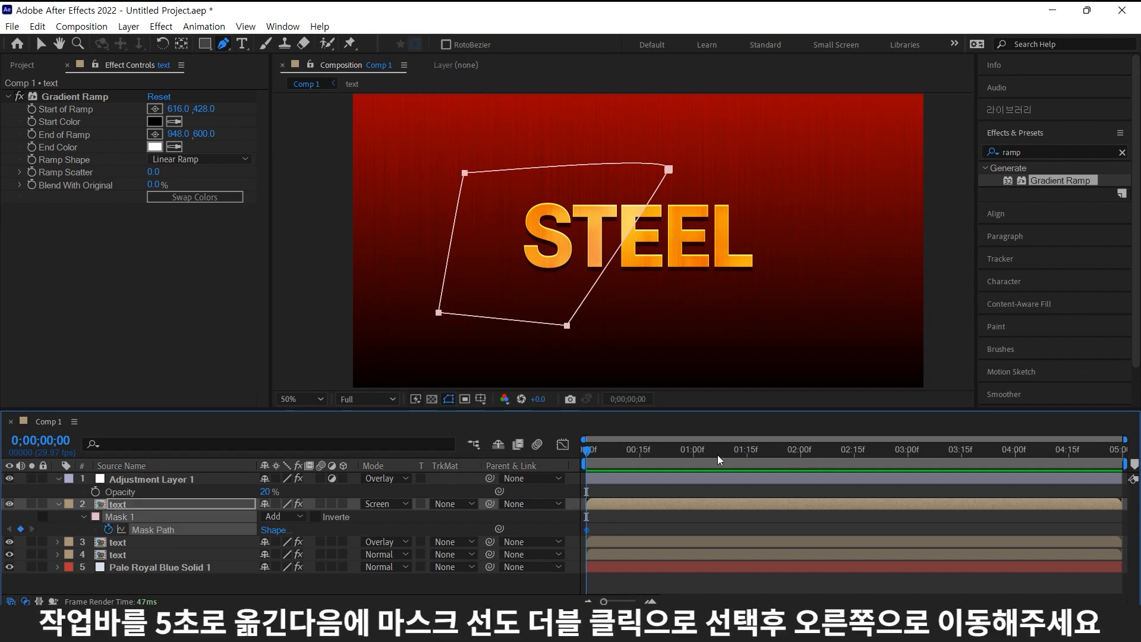
At 0;00;04;29, select the whole mask with the Selection tool and move it to the right across the text.
{"action": "left_click_drag", "start_coordinate": [585, 450], "coordinate": [1120, 451]}
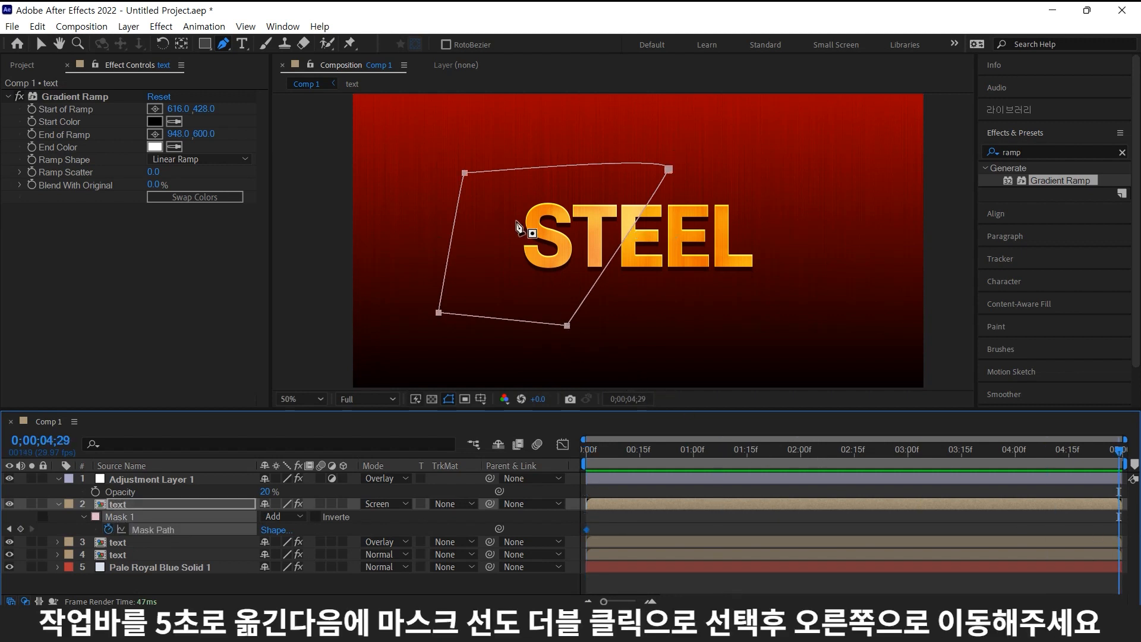
{"action": "key", "text": "v"}
{"action": "double_click", "coordinate": [581, 309]}
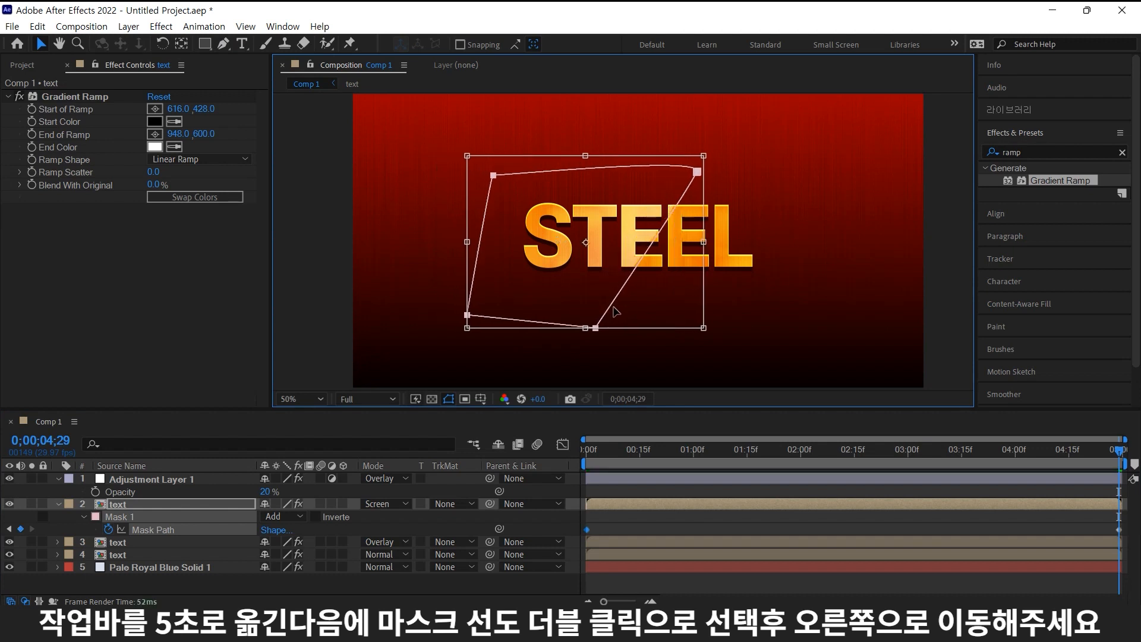
{"action": "left_click_drag", "start_coordinate": [586, 308], "coordinate": [615, 308]}
Return to the first frame, add a second adjustment layer on top and apply the Transform effect to it.
{"action": "left_click_drag", "start_coordinate": [1118, 452], "coordinate": [582, 466]}
{"action": "left_click", "coordinate": [612, 524]}
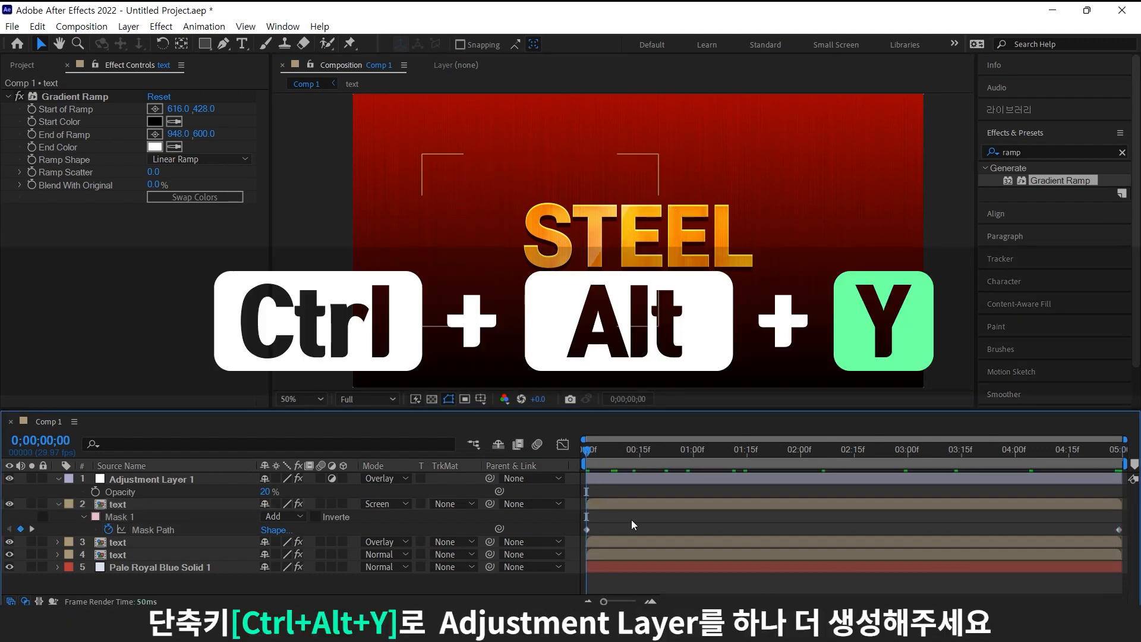
{"action": "key", "text": "ctrl+alt+y"}
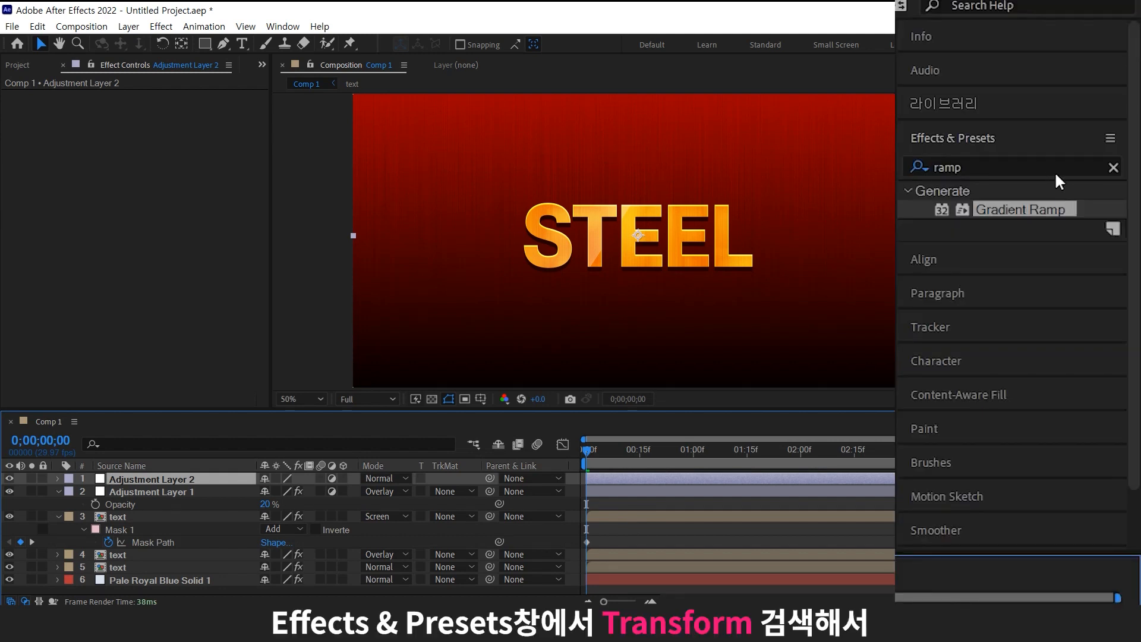
{"action": "left_click_drag", "start_coordinate": [1045, 169], "coordinate": [811, 181]}
{"action": "type", "text": "tran"}
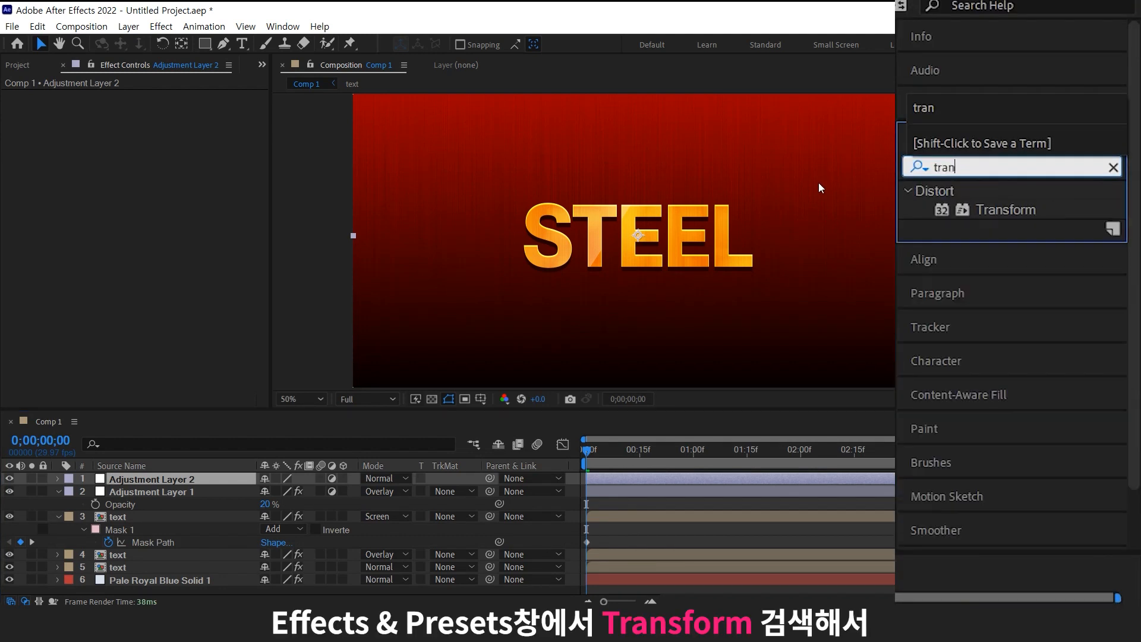
{"action": "left_click_drag", "start_coordinate": [1029, 207], "coordinate": [133, 476]}
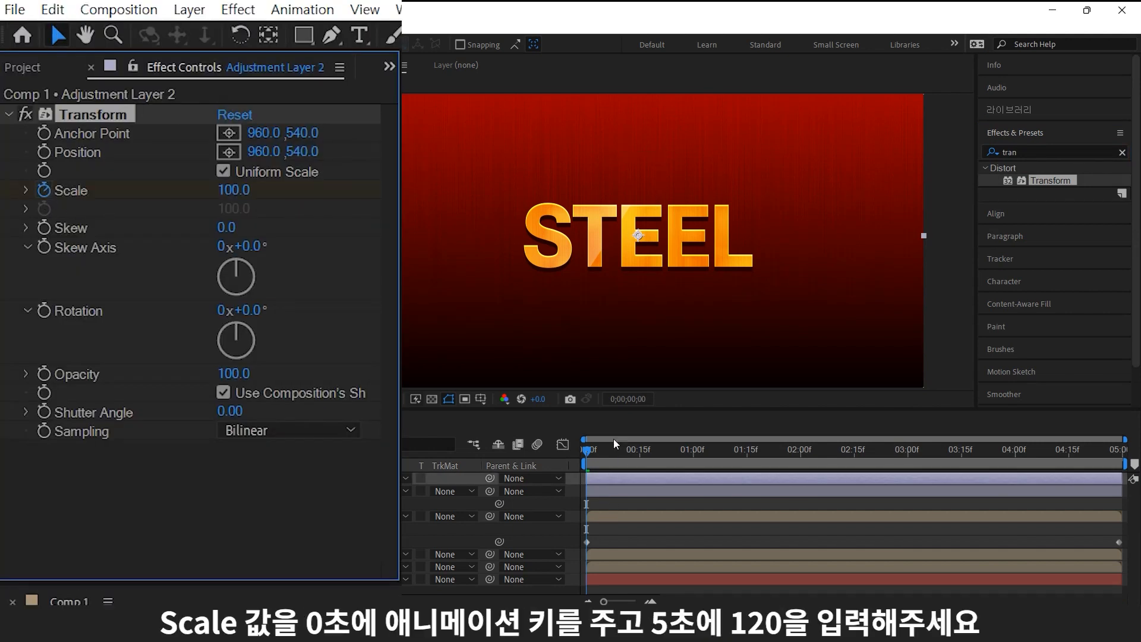
At 0;00;04;29, set the Transform effect's Scale to 120 on the second adjustment layer.
{"action": "left_click_drag", "start_coordinate": [587, 452], "coordinate": [740, 455]}
{"action": "left_click", "coordinate": [1120, 453]}
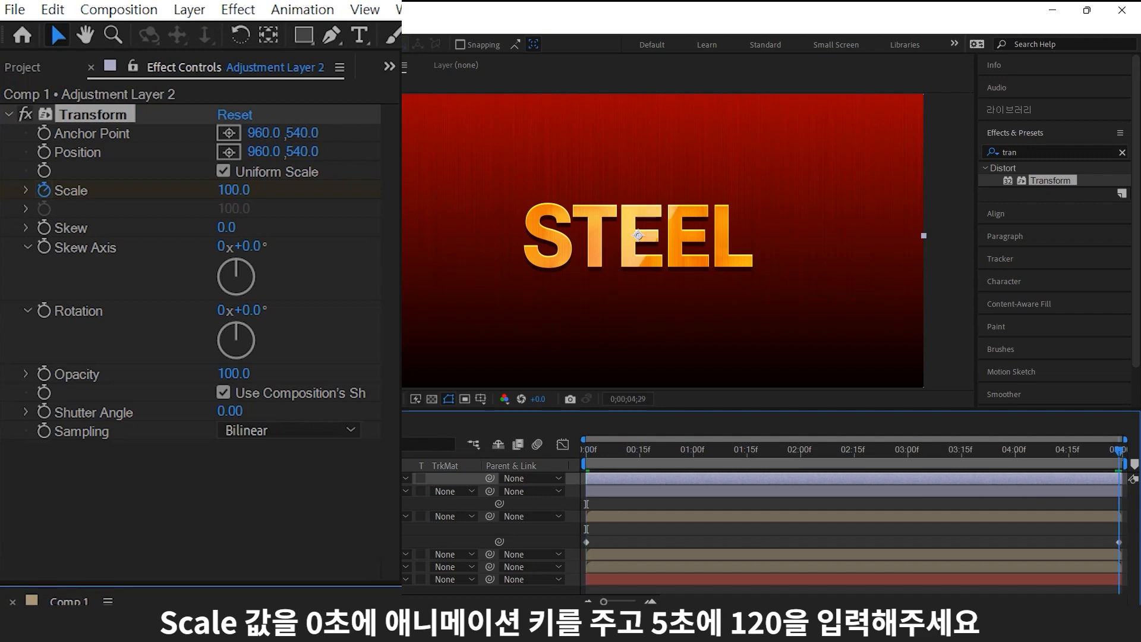
{"action": "left_click", "coordinate": [235, 190]}
{"action": "type", "text": "120"}
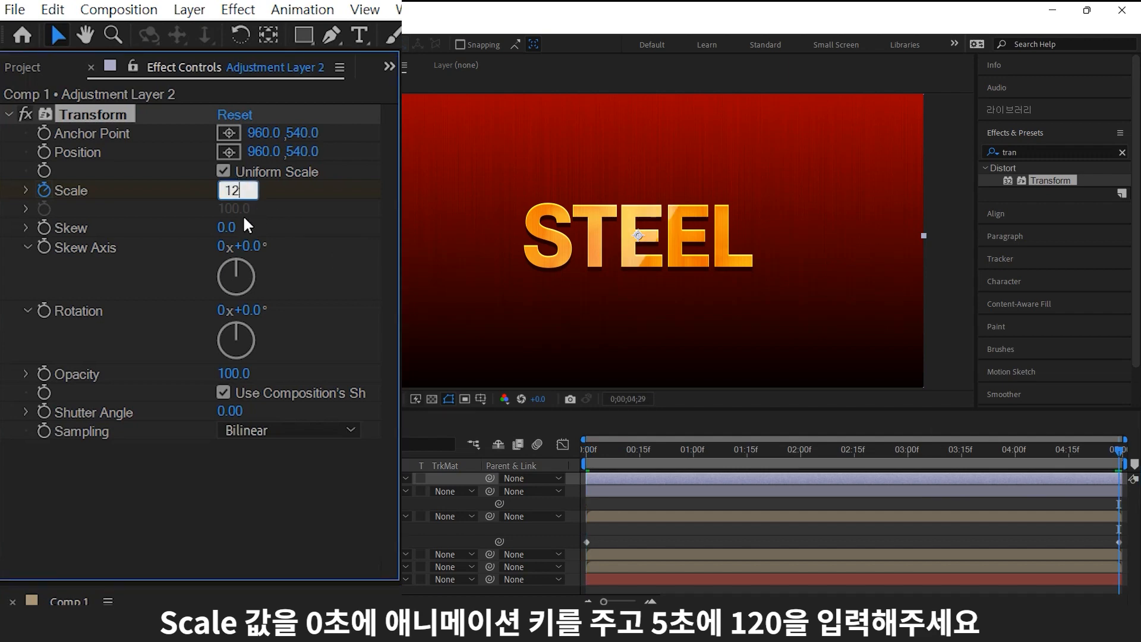
{"action": "left_click", "coordinate": [671, 330]}
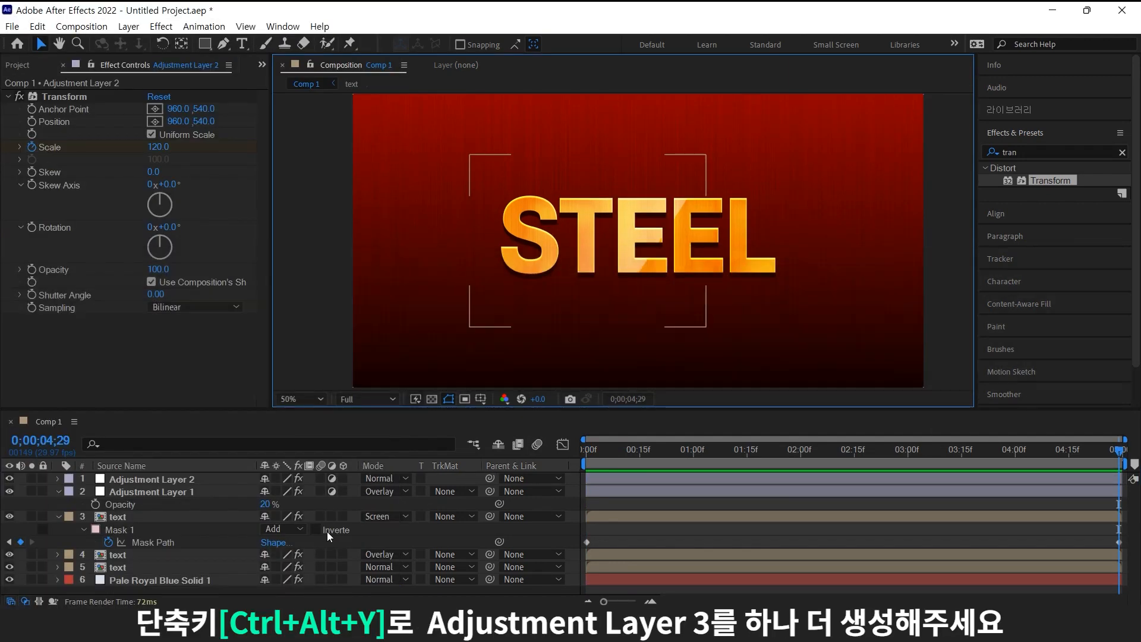
Add a third adjustment layer above the others and apply the Curves effect to it.
{"action": "key", "text": "ctrl+alt+y"}
{"action": "left_click", "coordinate": [1039, 150]}
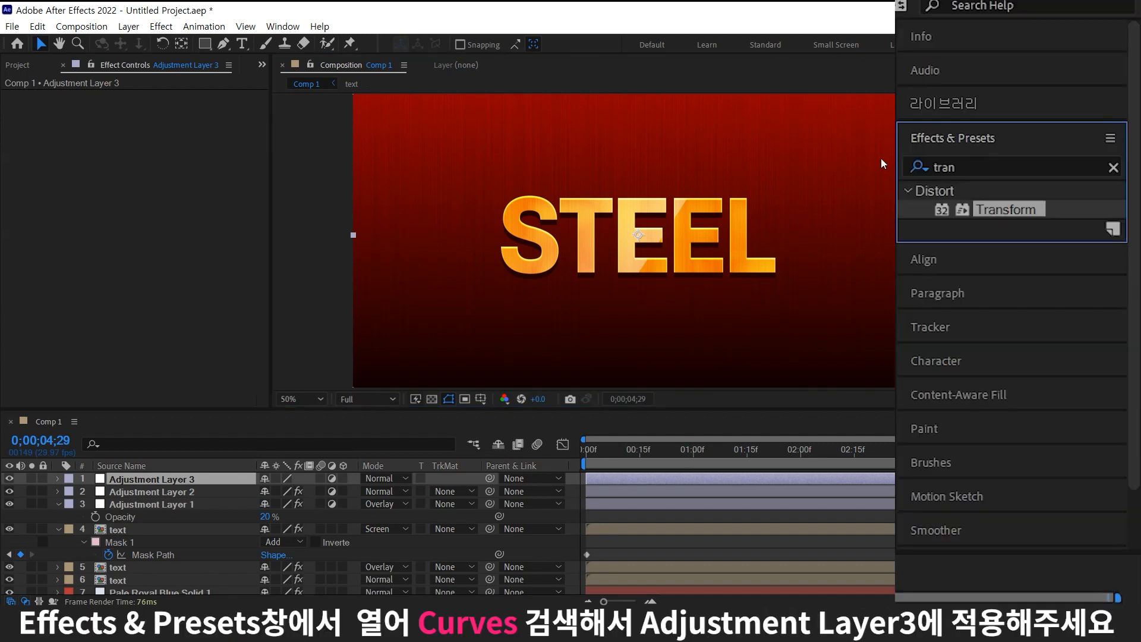
{"action": "double_click", "coordinate": [960, 168]}
{"action": "type", "text": "curve"}
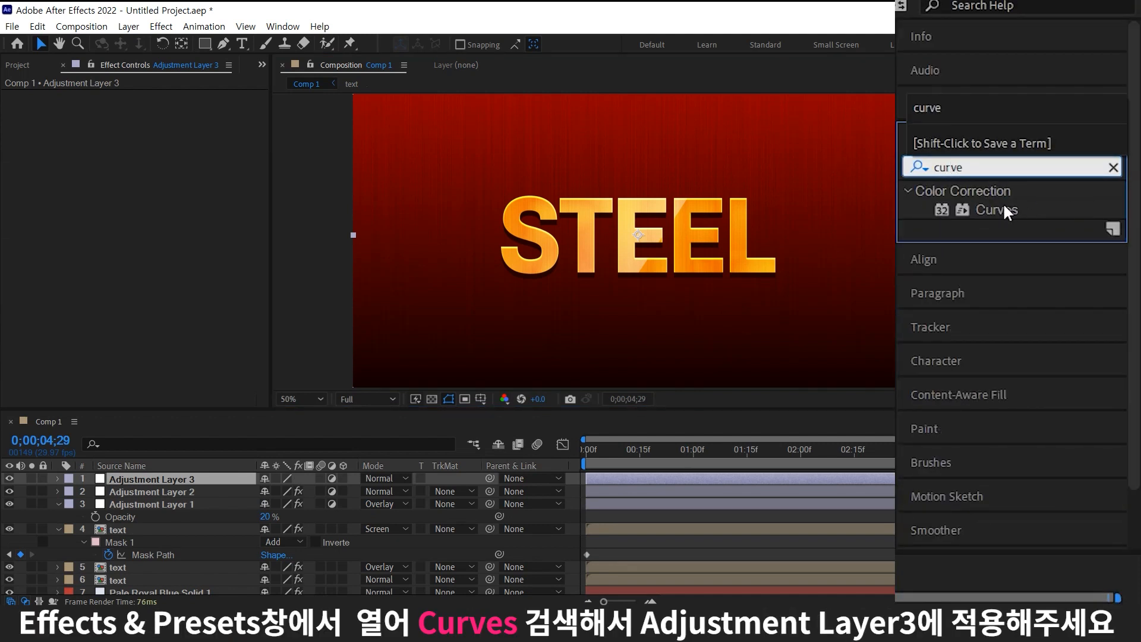
{"action": "left_click_drag", "start_coordinate": [1005, 212], "coordinate": [111, 478]}
Shape the RGB curve into a gentle S by lowering the shadows and raising the highlights, and compare the image without and with the effect.
{"action": "left_click_drag", "start_coordinate": [119, 406], "coordinate": [122, 421]}
{"action": "left_click_drag", "start_coordinate": [252, 279], "coordinate": [239, 246]}
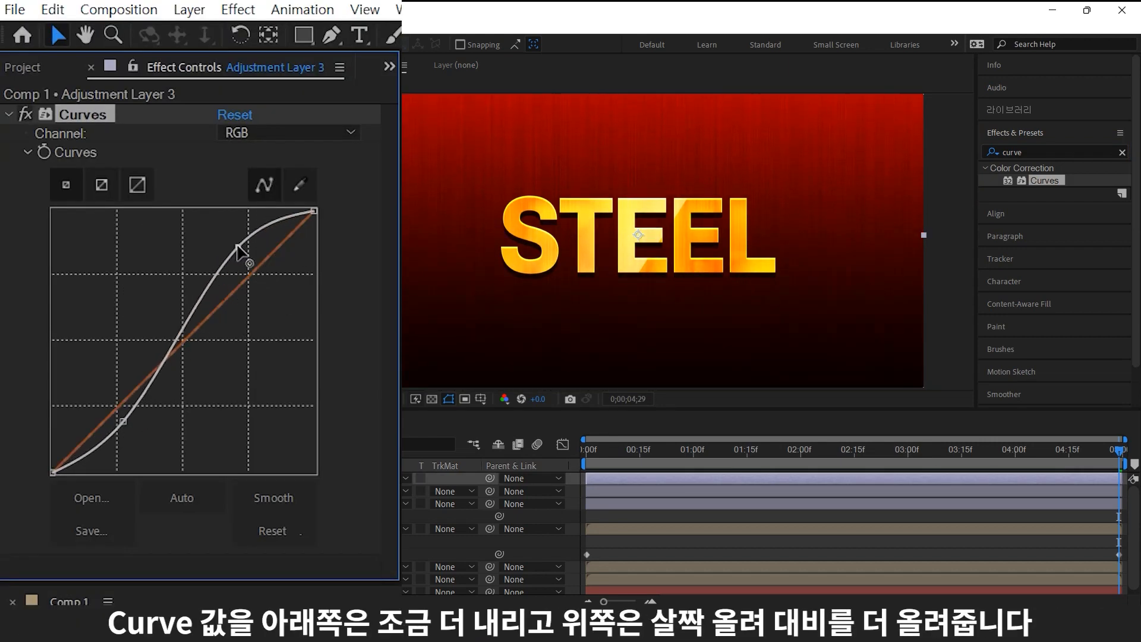
{"action": "left_click_drag", "start_coordinate": [122, 420], "coordinate": [126, 413]}
{"action": "left_click_drag", "start_coordinate": [239, 247], "coordinate": [240, 249]}
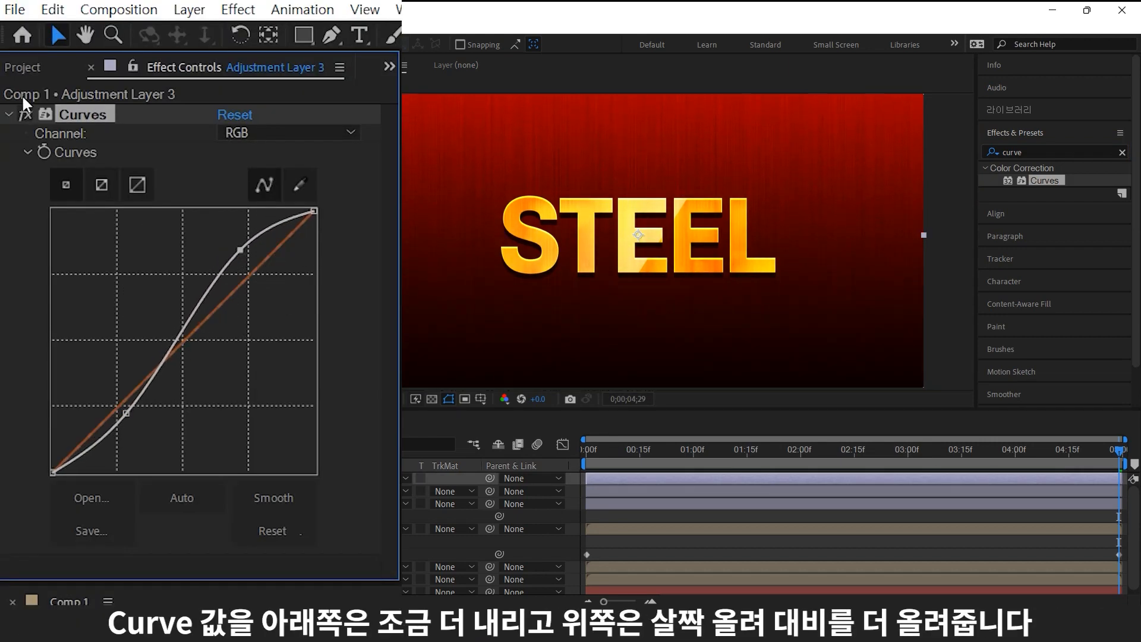
{"action": "left_click", "coordinate": [24, 112]}
{"action": "left_click", "coordinate": [24, 112]}
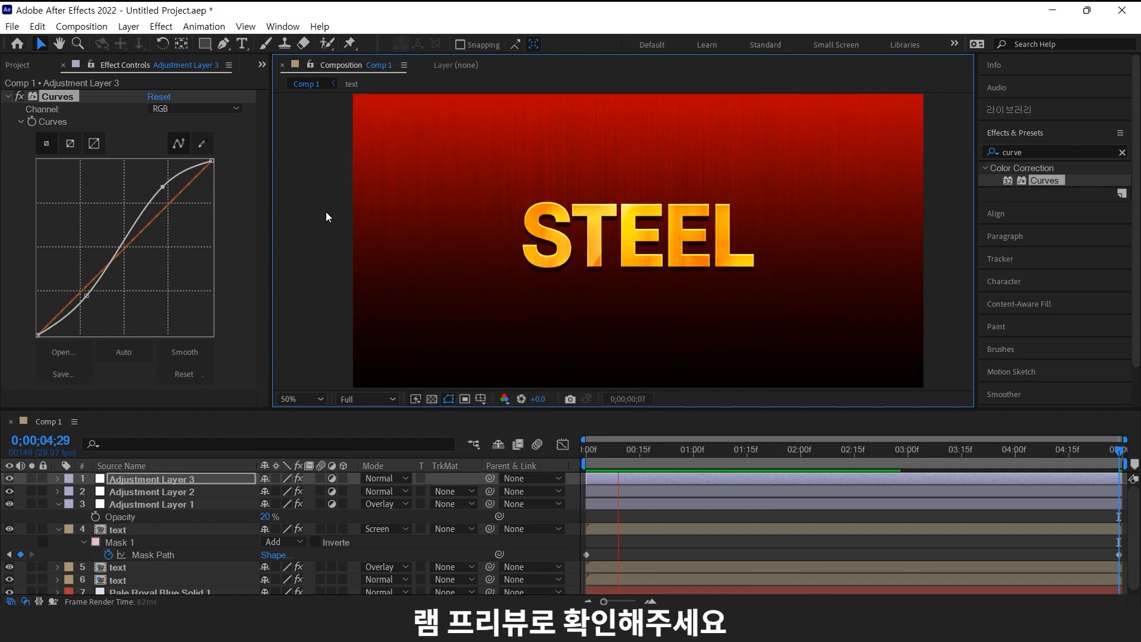